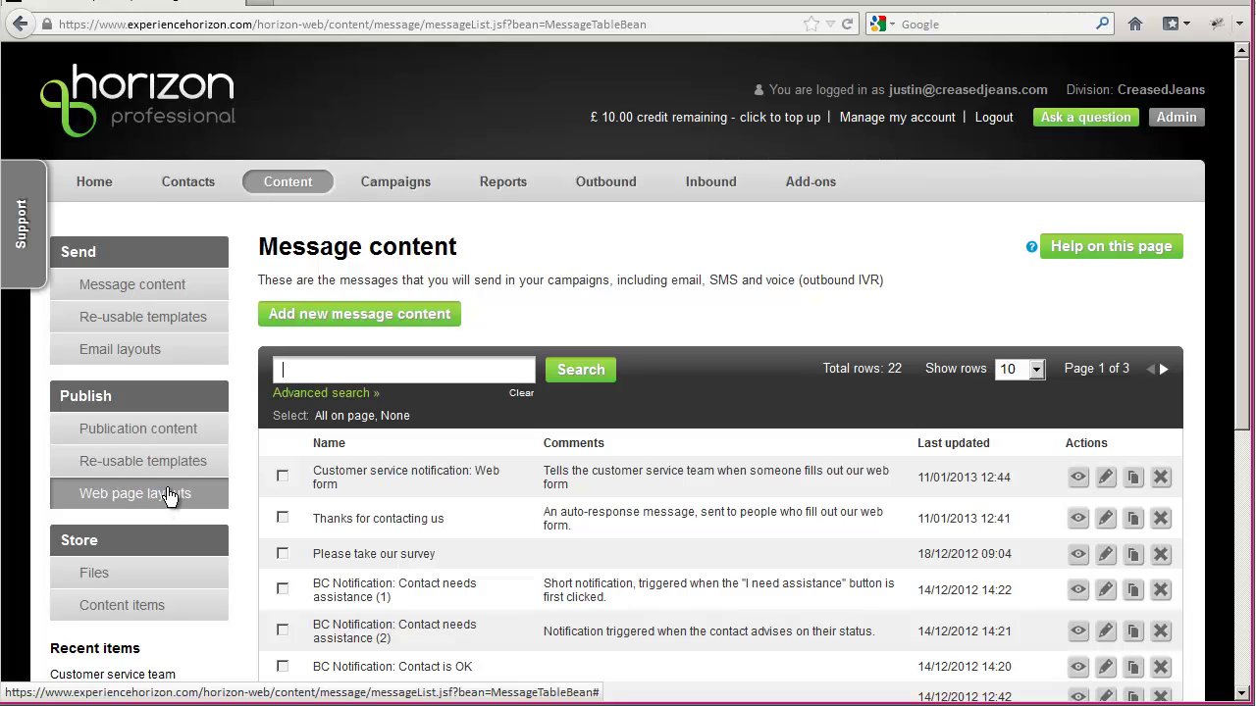
Add new publication content and name it "Contact us" form, with double quotes around Contact us.
left_click(159, 435)
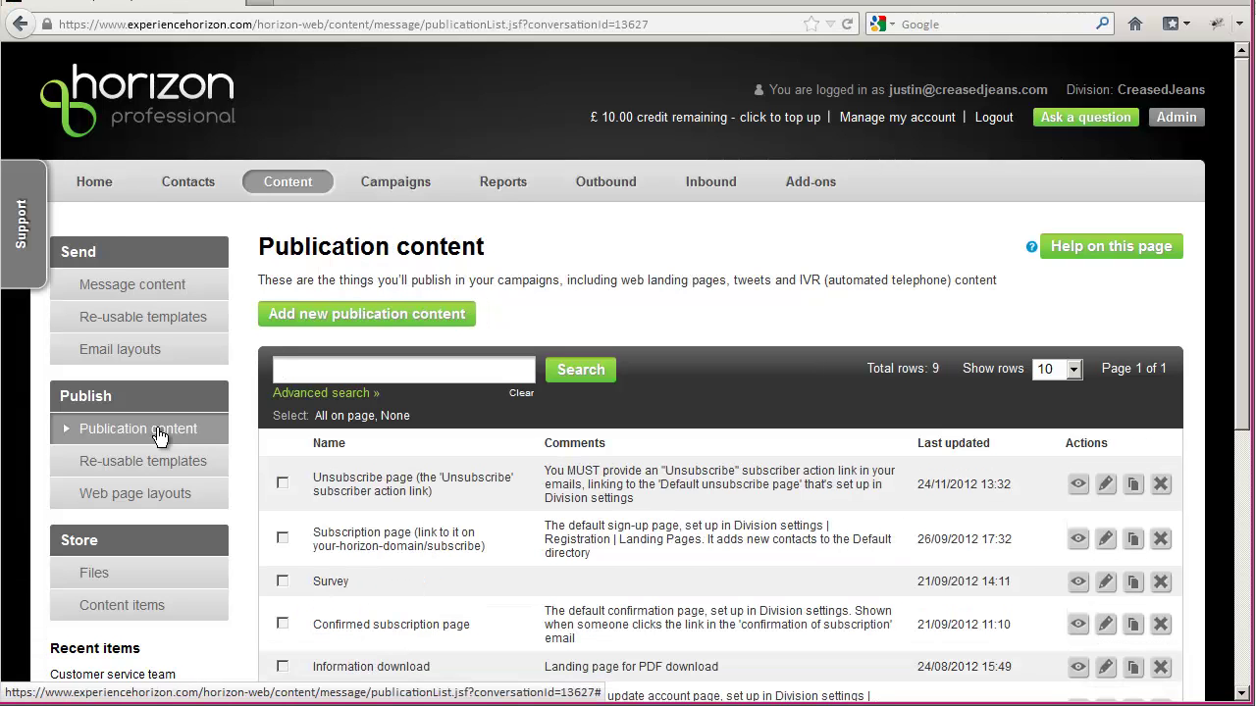
left_click(363, 317)
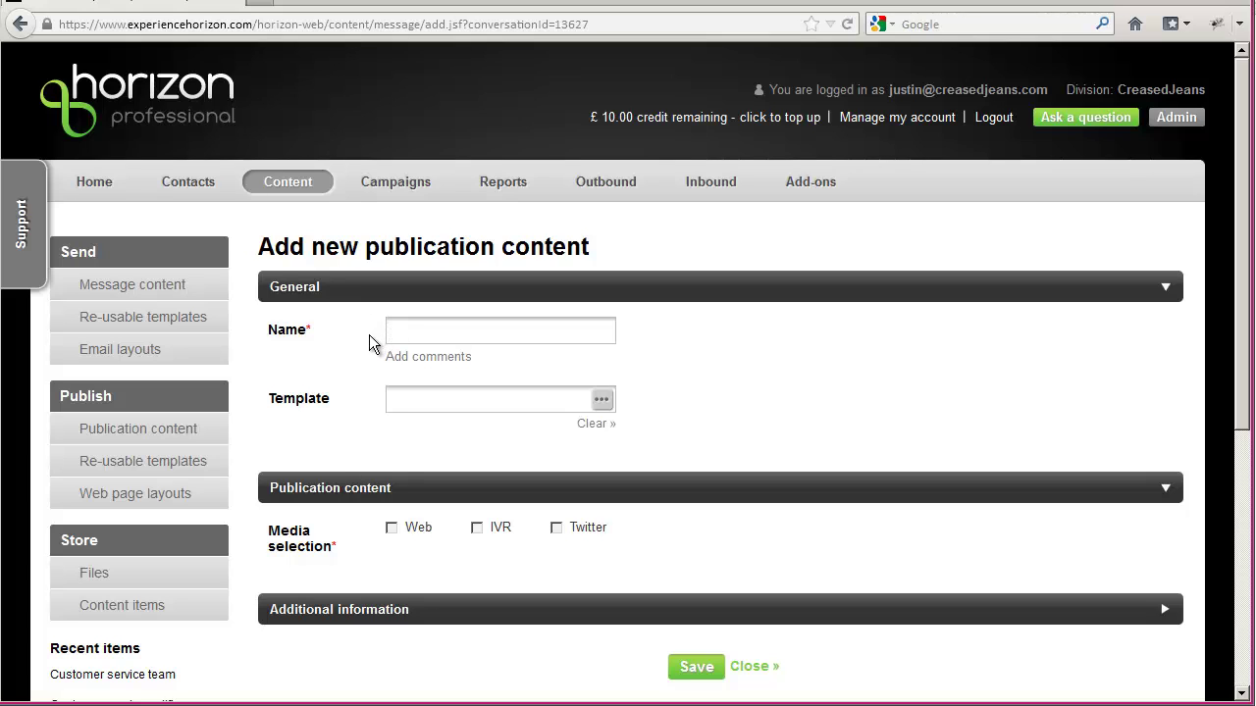
scroll(369, 342, "down", 2)
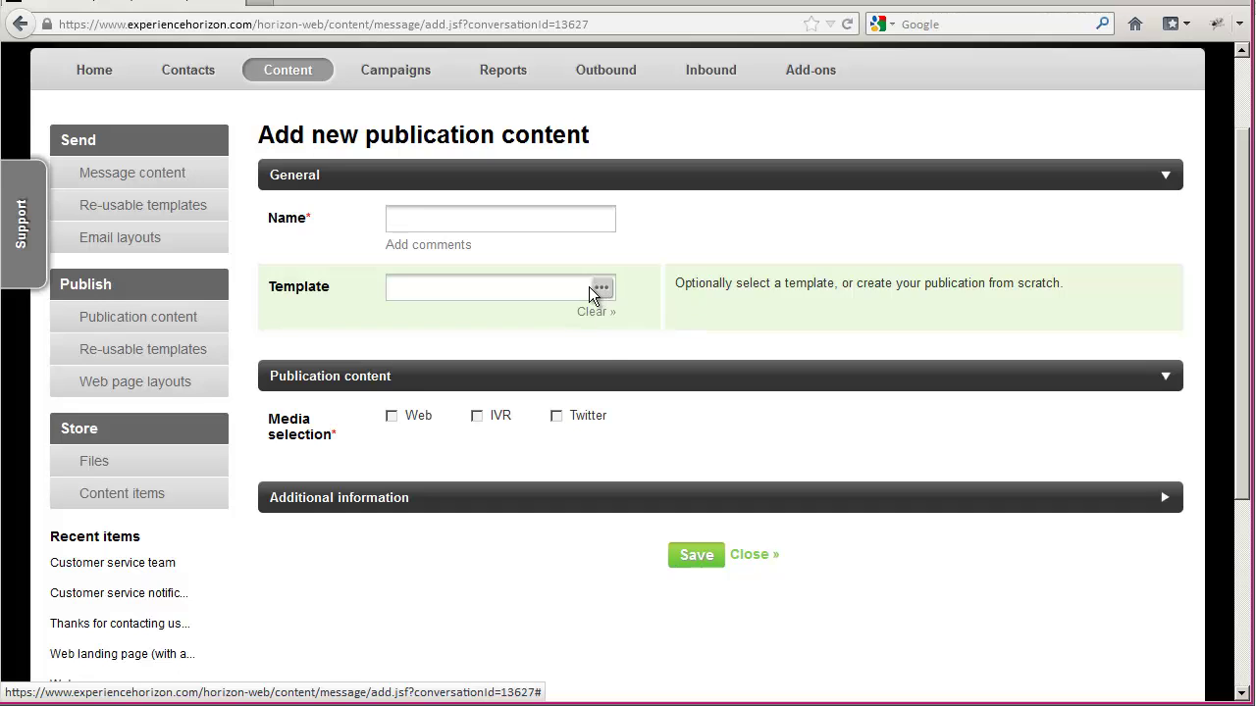
left_click(493, 220)
left_click(494, 220)
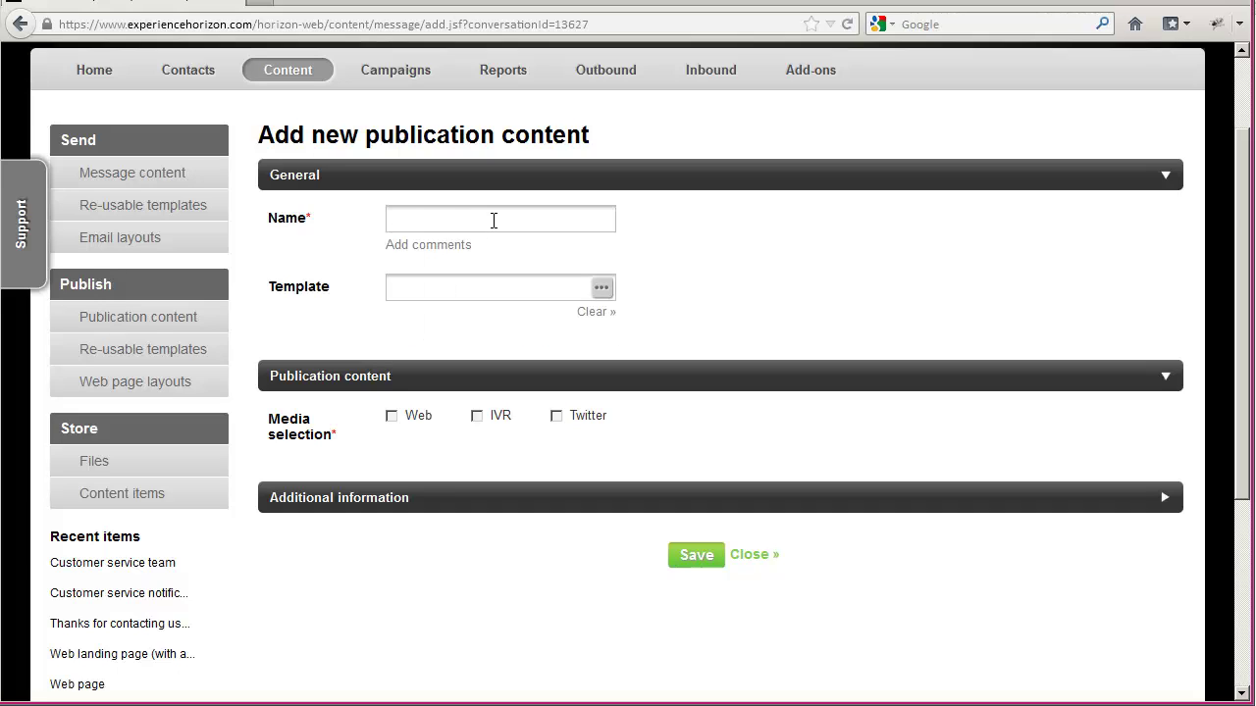
type("Contact us form")
left_click(463, 220)
type("\"")
left_click(396, 218)
type("\"")
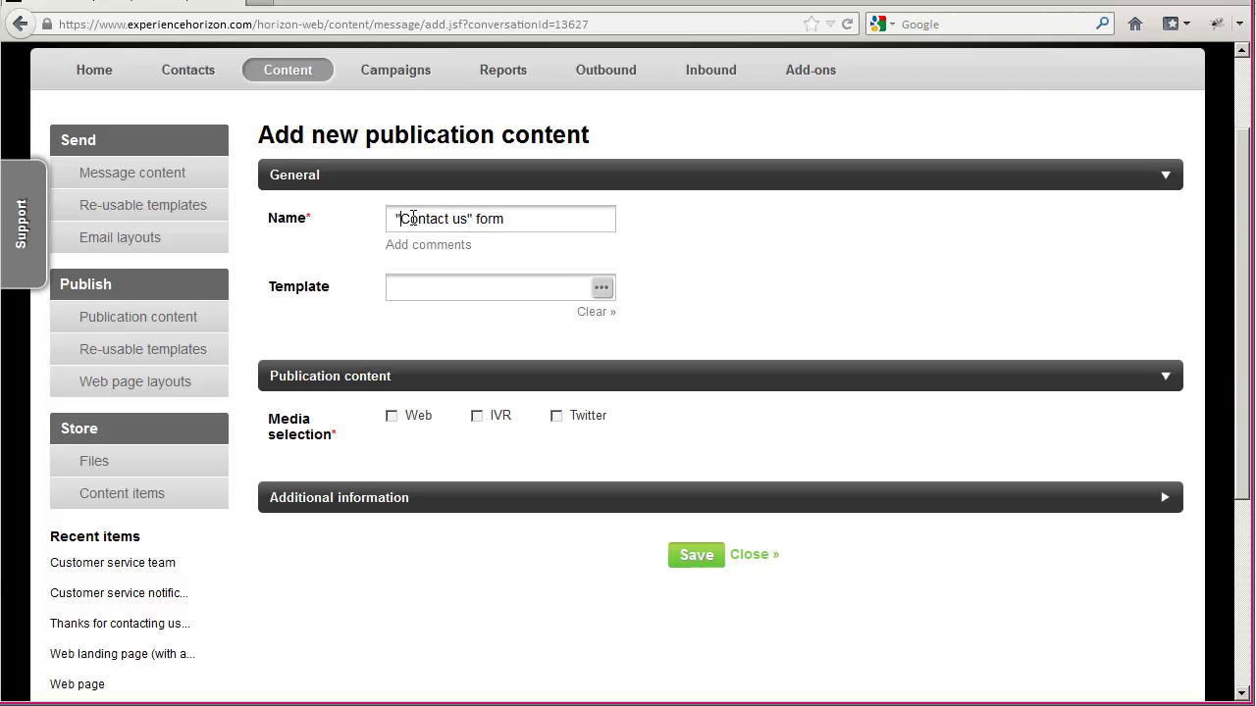
Choose the "Web landing page (with a signup form)" template for the publication.
left_click(602, 287)
left_click(591, 386)
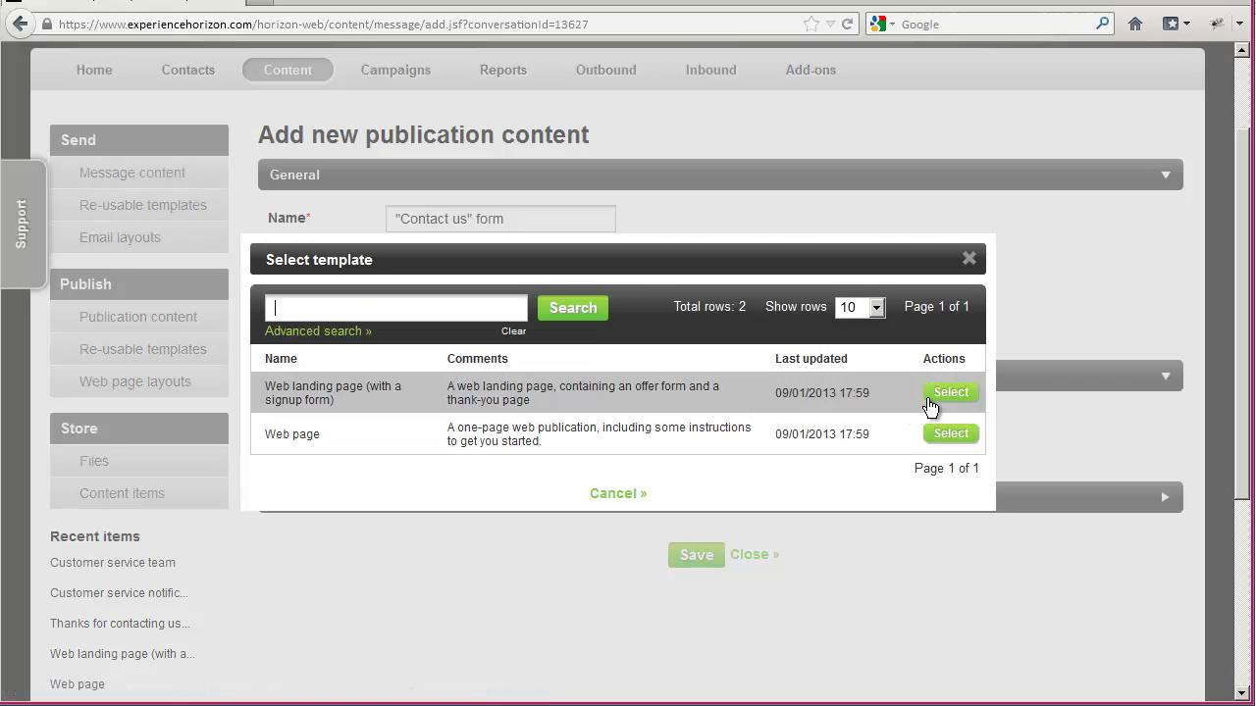
left_click(949, 396)
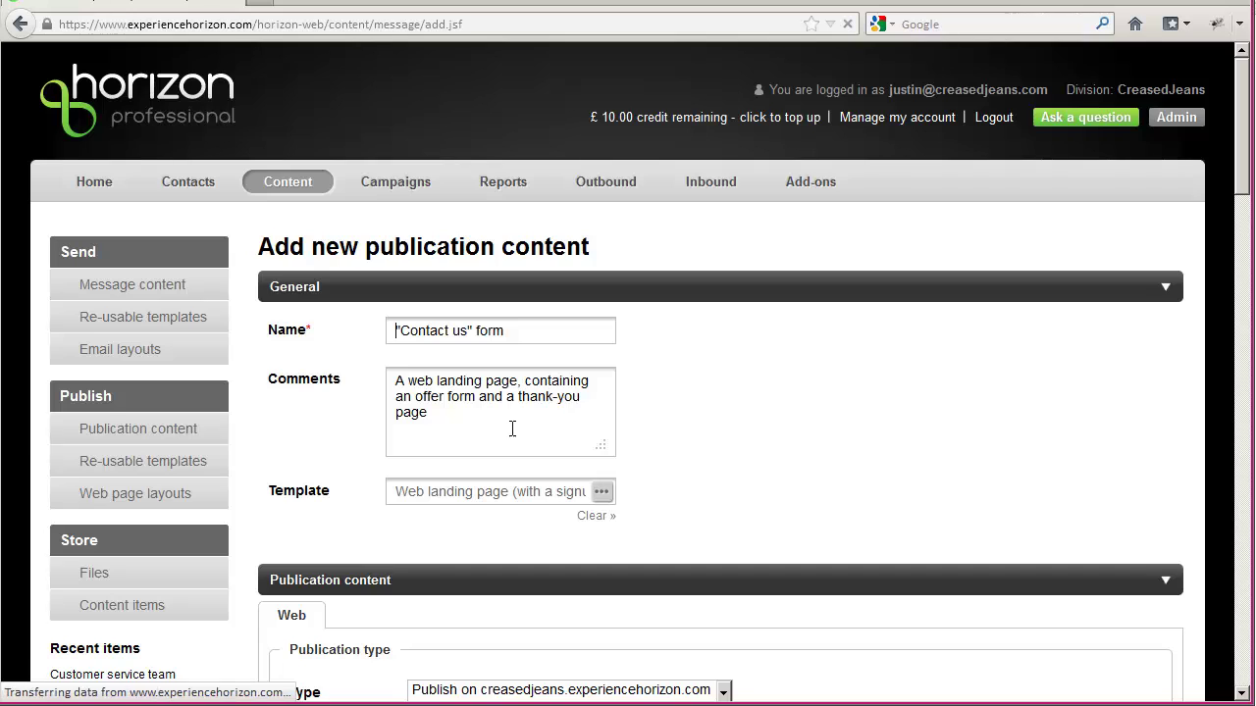
Examine the web publication's type options, authentication setting and default page content without changing them.
scroll(508, 437, "down", 5)
scroll(508, 431, "down", 4)
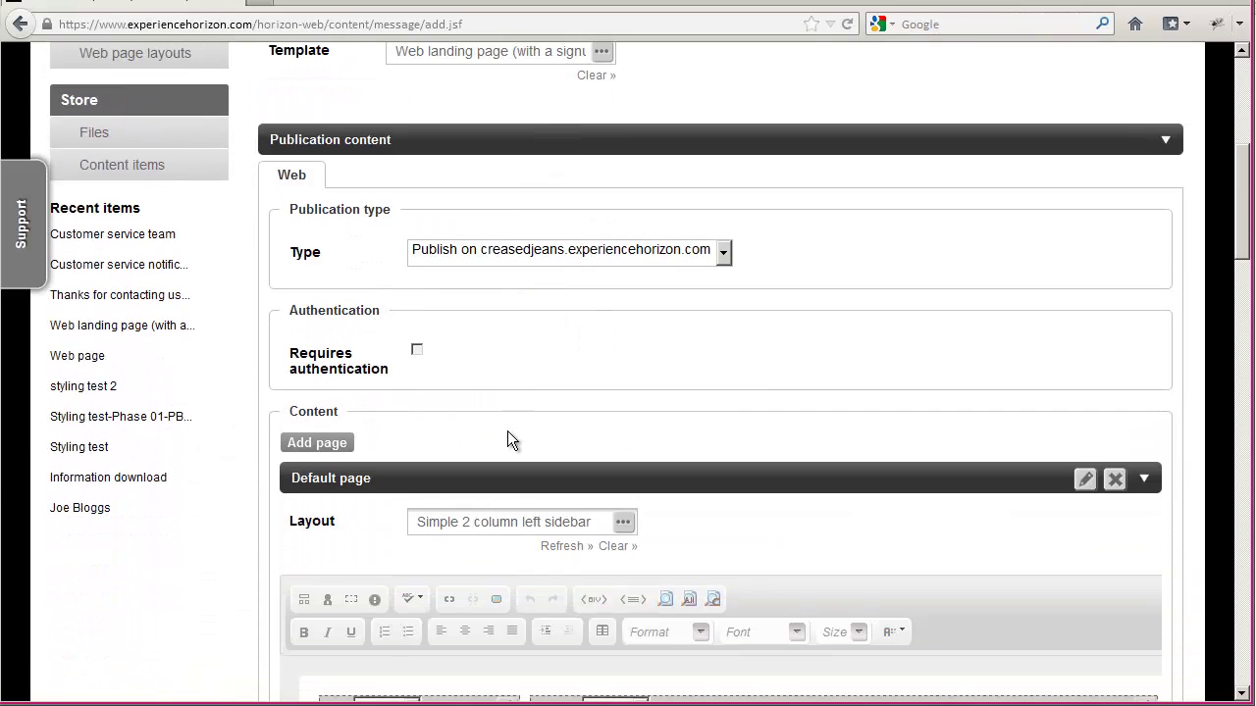
scroll(507, 430, "up", 4)
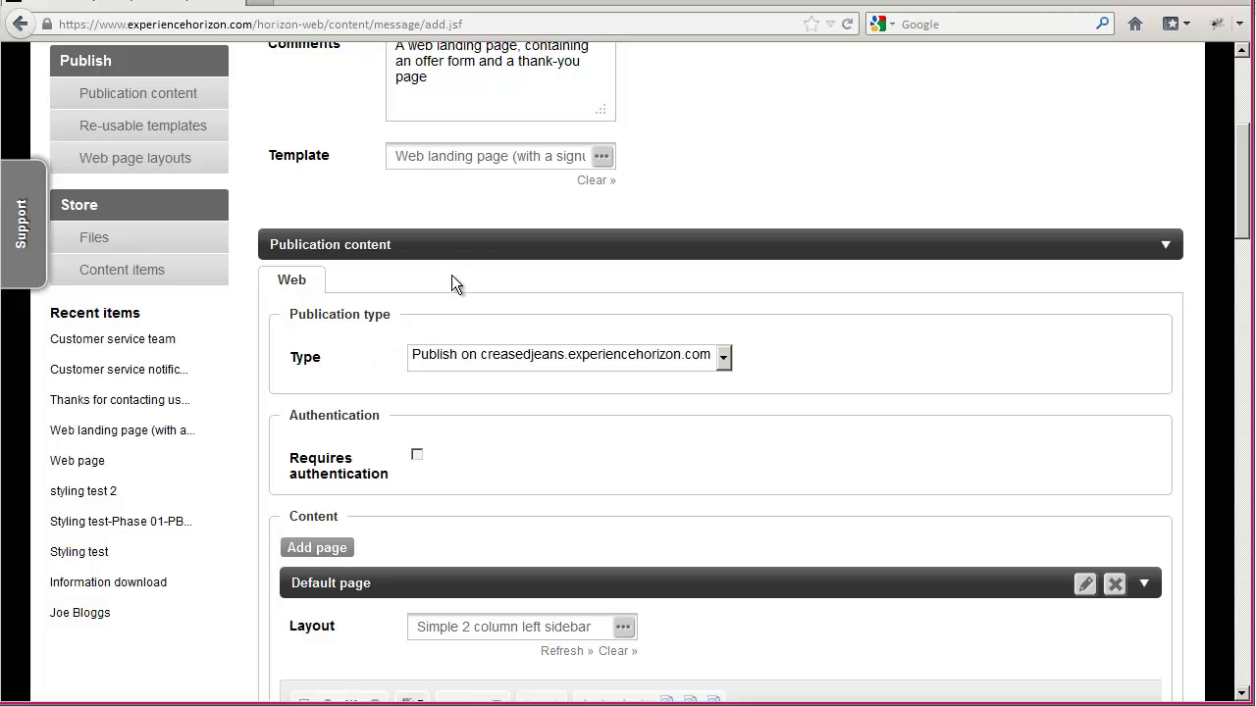
left_click(467, 359)
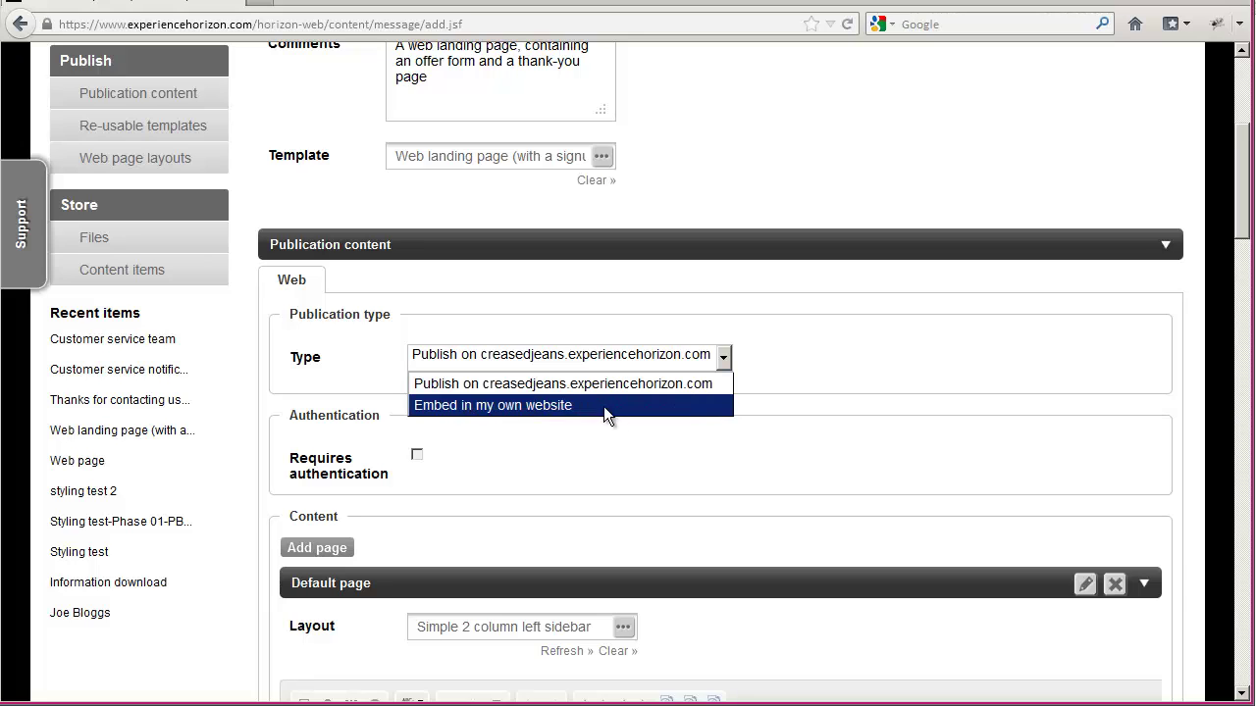
left_click(791, 393)
scroll(563, 368, "down", 4)
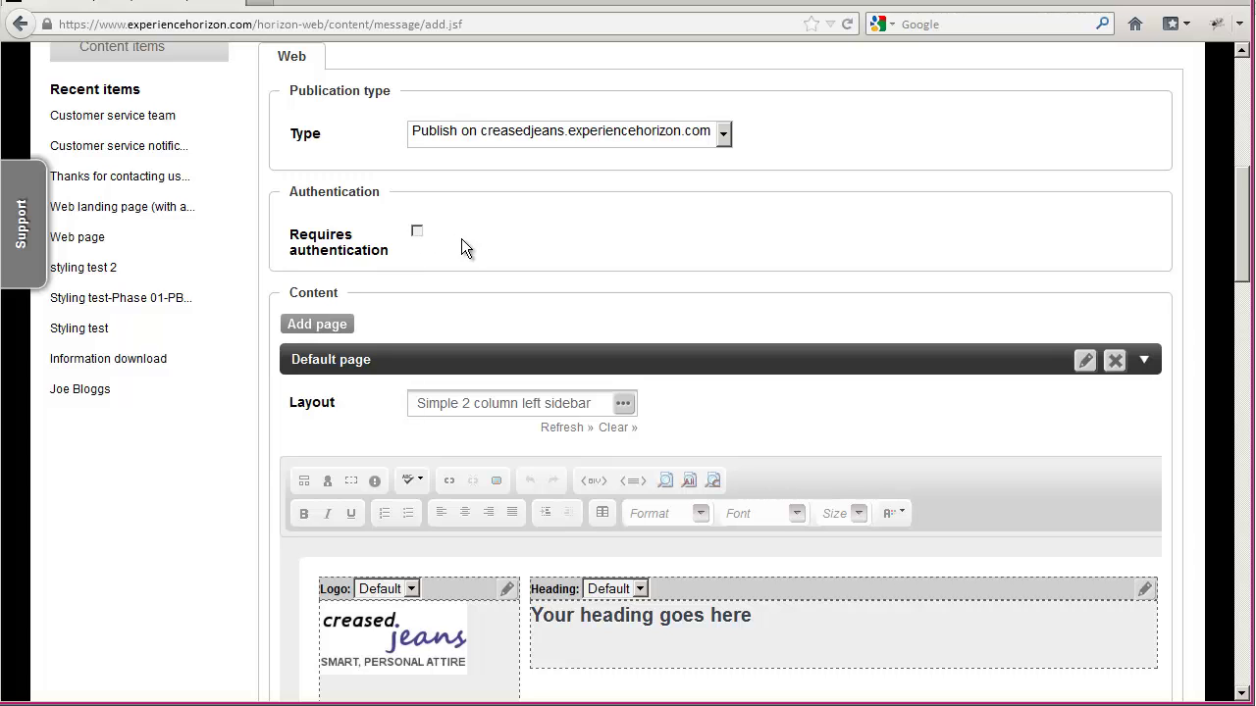
scroll(512, 253, "down", 4)
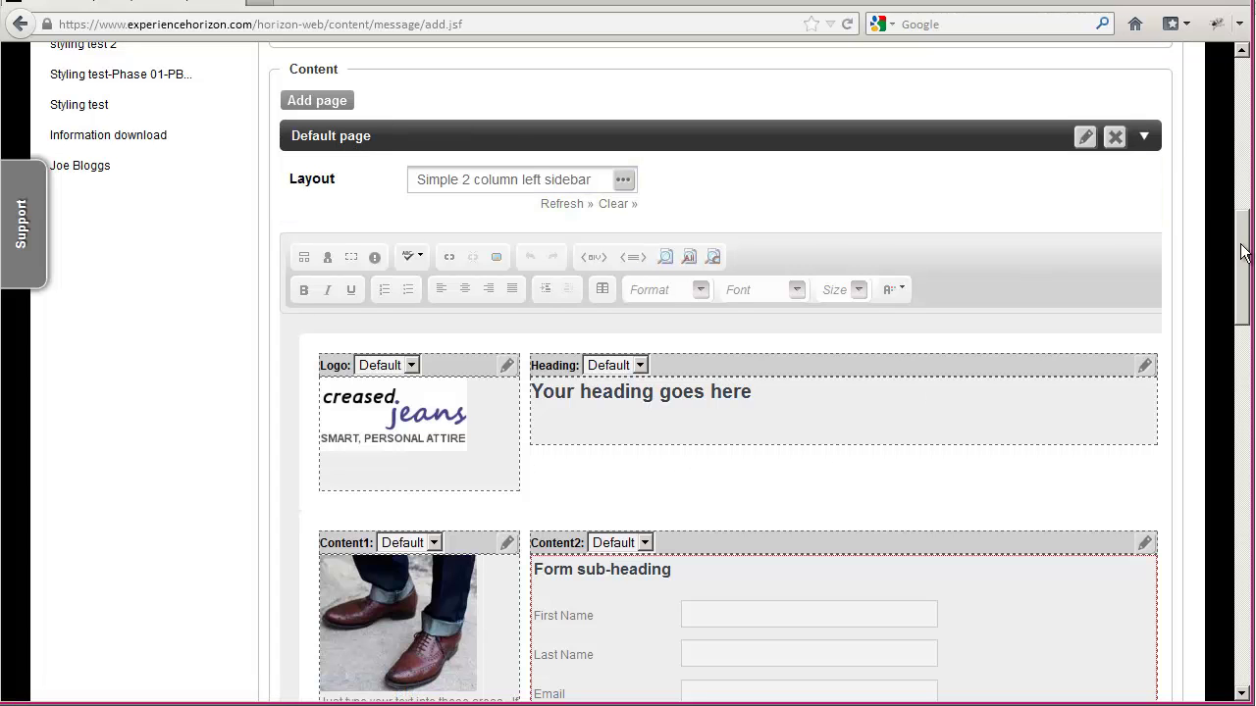
Change the title of the default page to "Contact us" in its page properties.
scroll(1244, 278, "down", 2)
mouse_move(1244, 277)
left_mouse_down()
mouse_move(1238, 466)
mouse_move(1219, 477)
mouse_move(1241, 461)
mouse_move(1241, 264)
left_mouse_up()
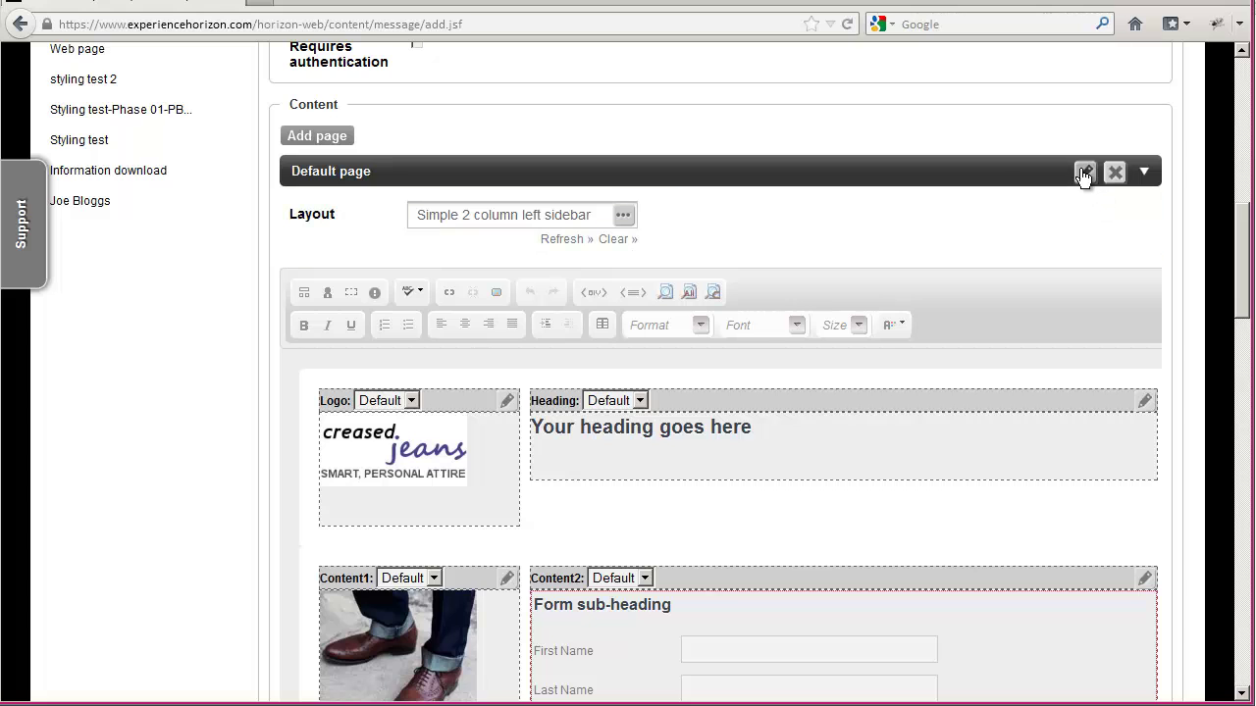
left_click(1085, 174)
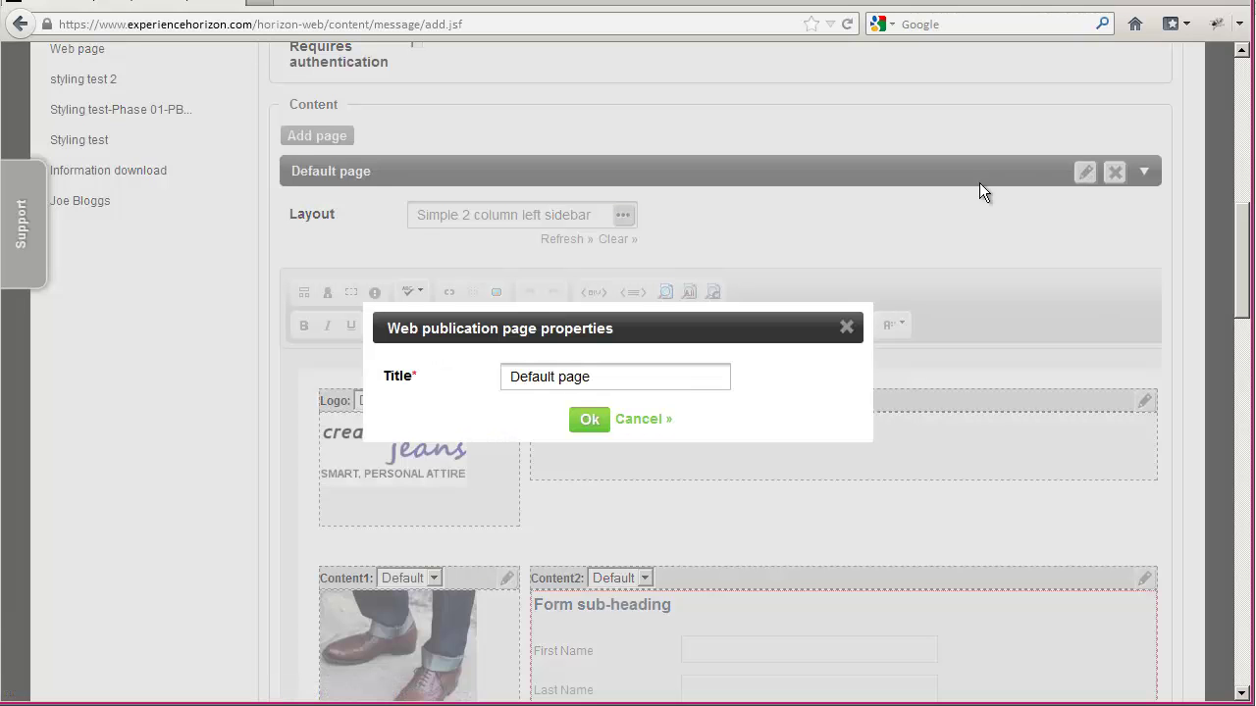
left_click_drag(629, 381, 482, 377)
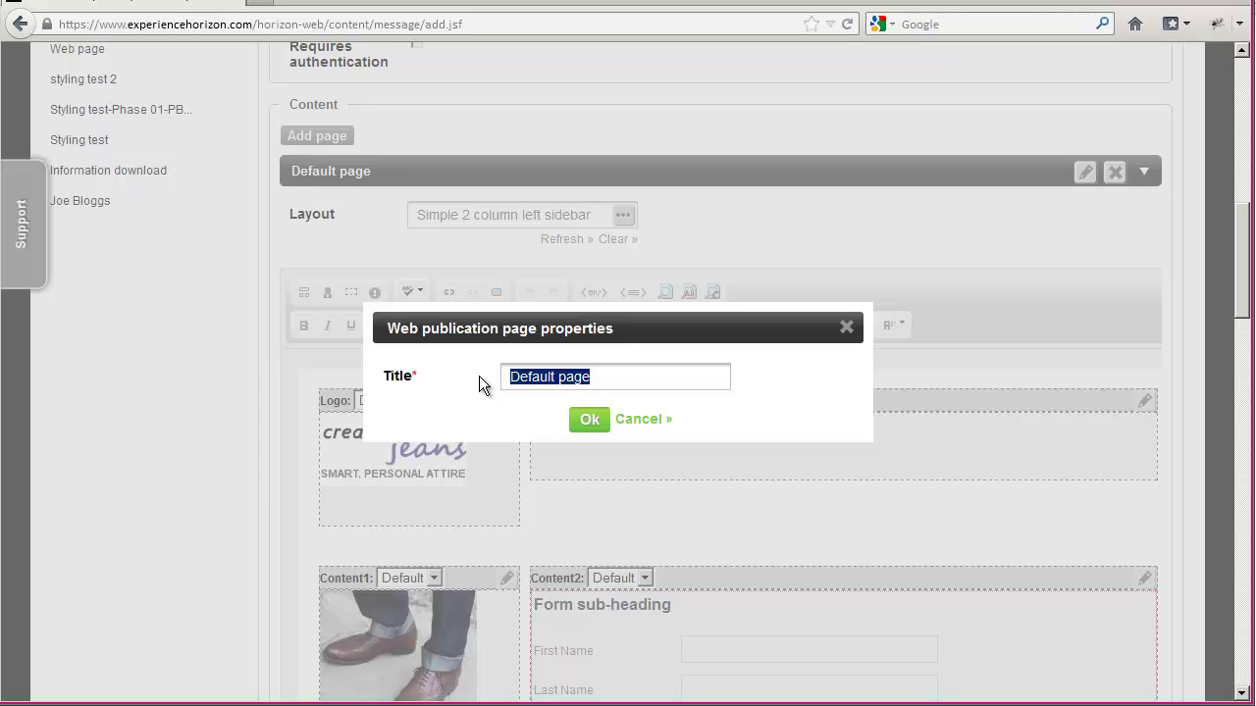
type("Contact")
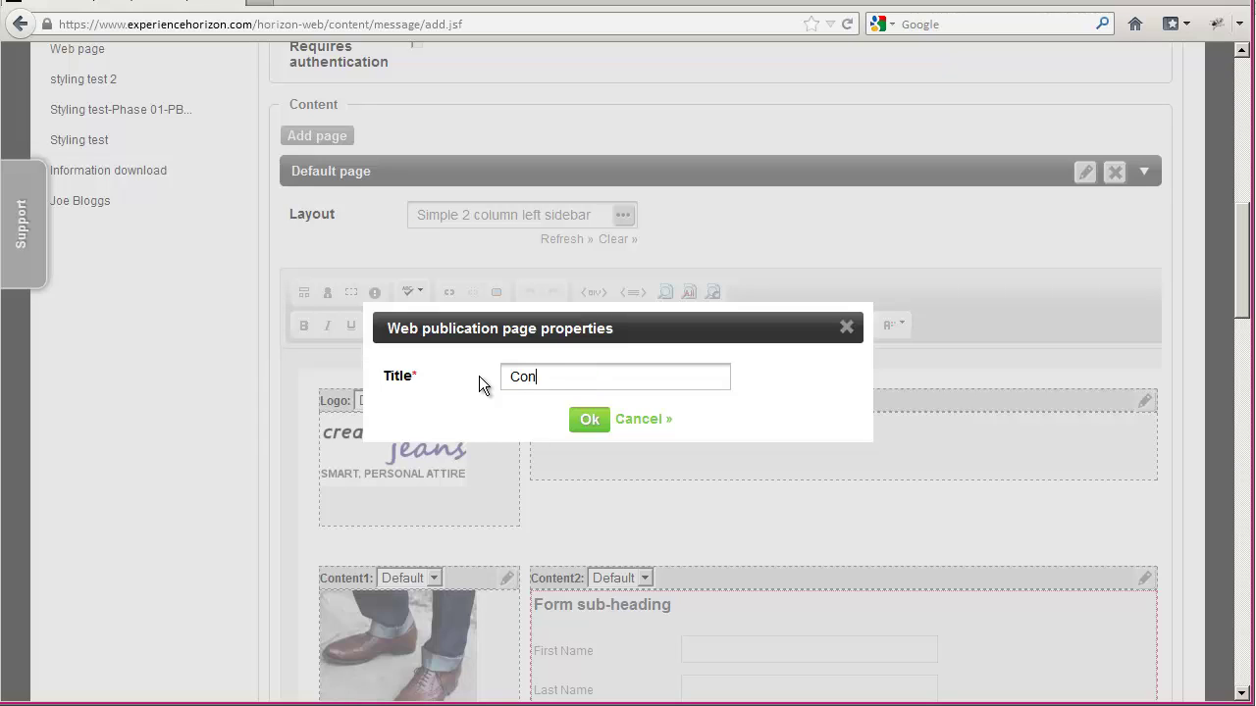
type(" us")
left_click(590, 419)
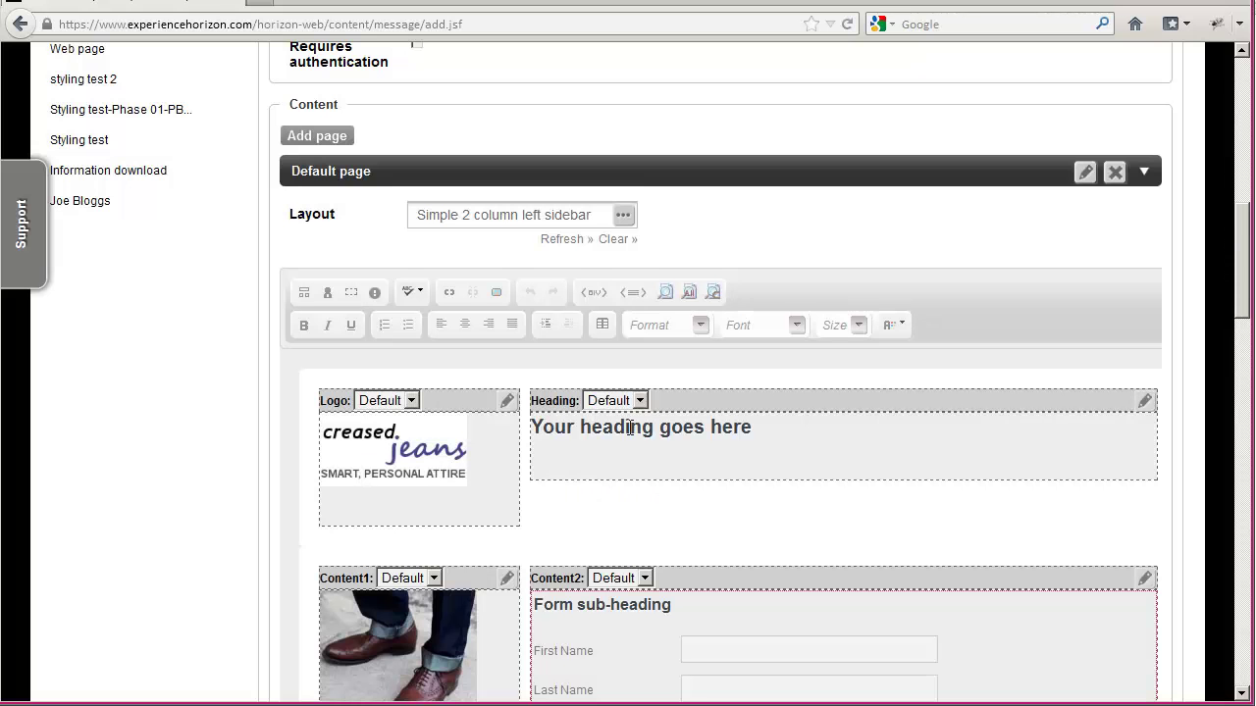
Replace the placeholder text in the page's Heading area with "Contact us".
scroll(781, 397, "down", 2)
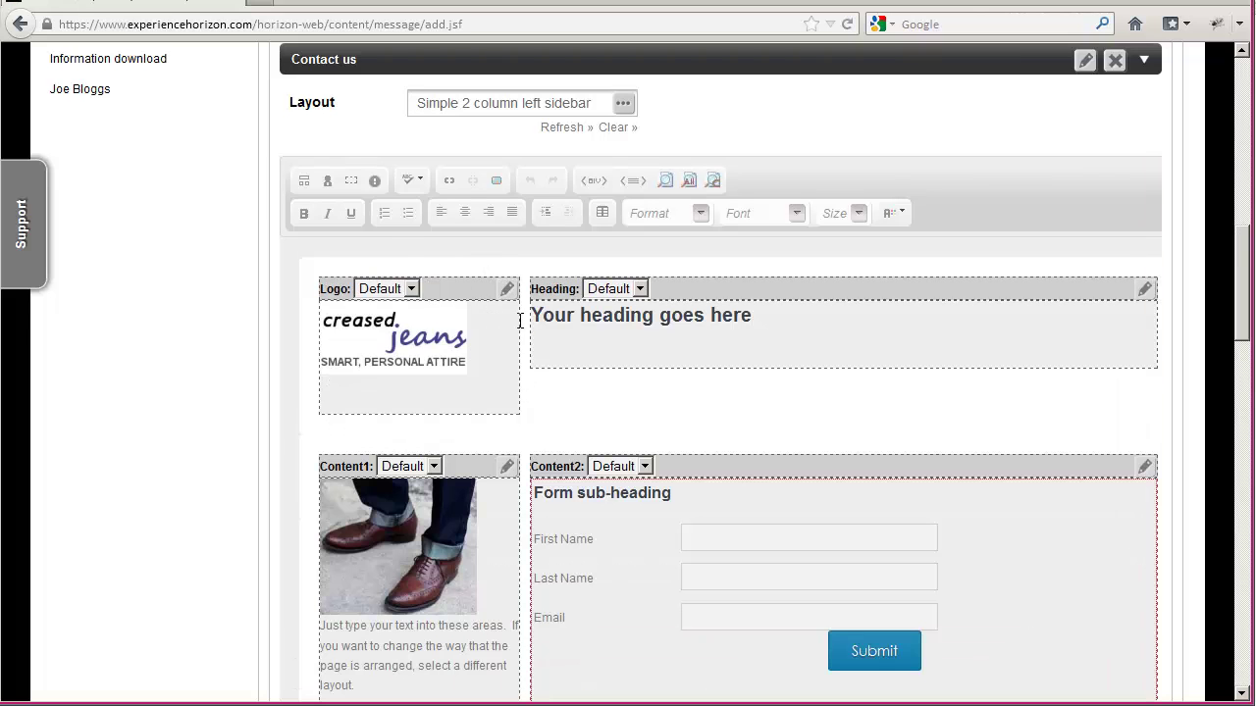
scroll(352, 334, "down", 2)
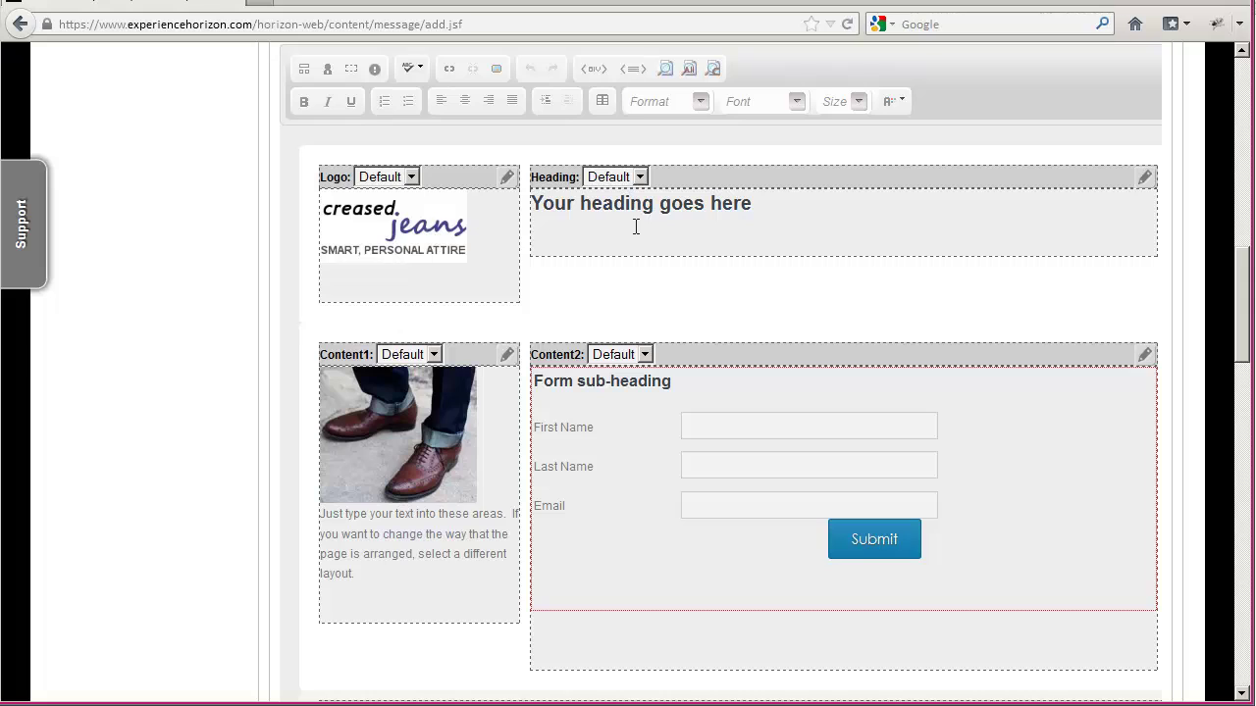
left_click_drag(545, 203, 802, 201)
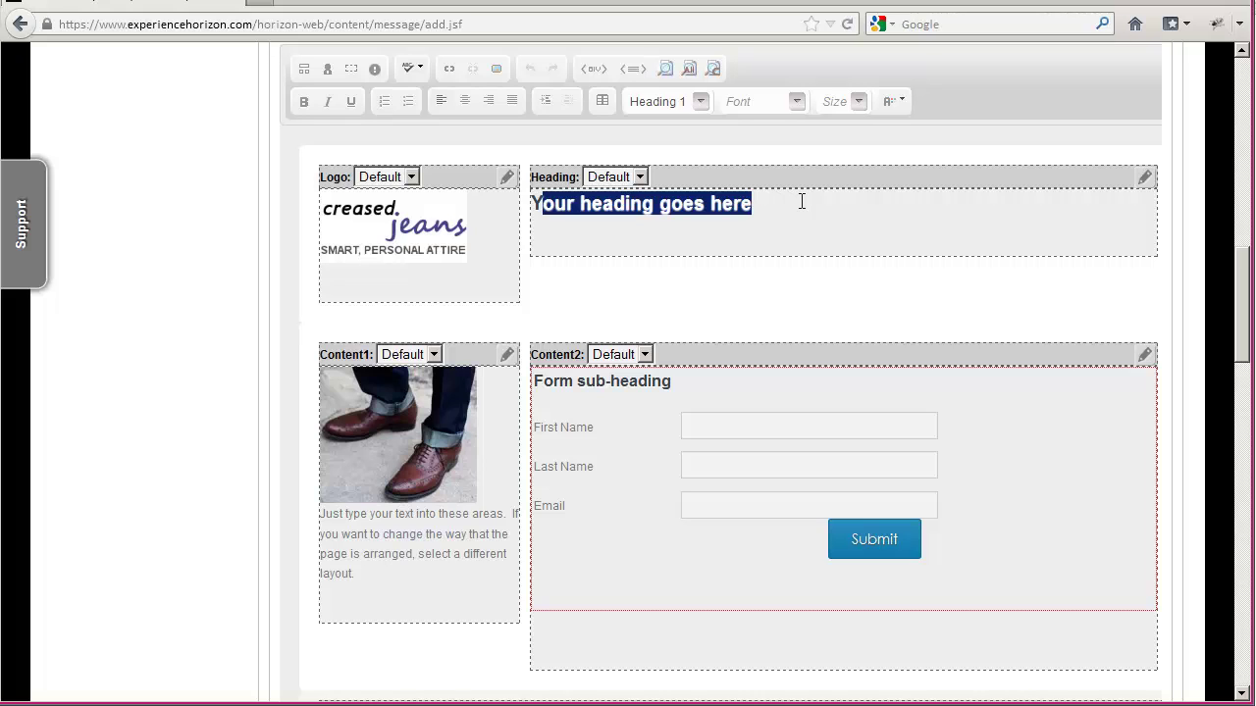
type("Contact us")
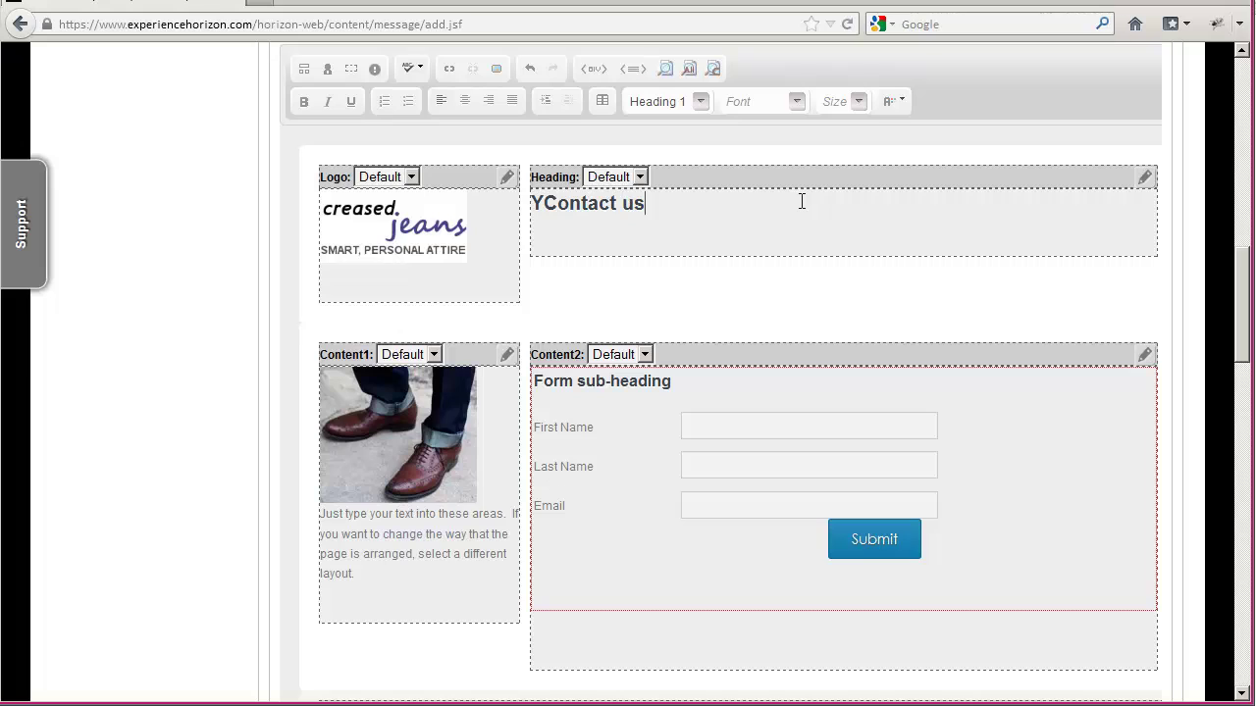
left_click(546, 204)
key("BackSpace")
View the content rules of the Heading area and close them unchanged.
left_click(1146, 181)
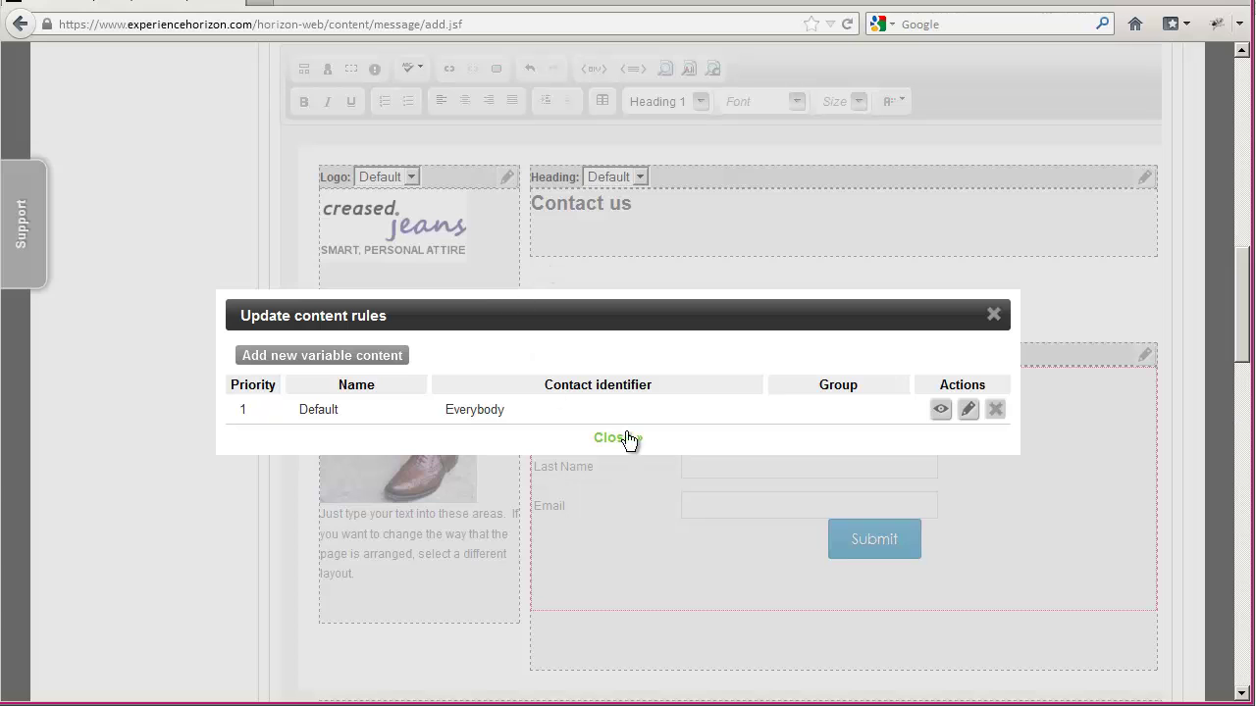
left_click(613, 438)
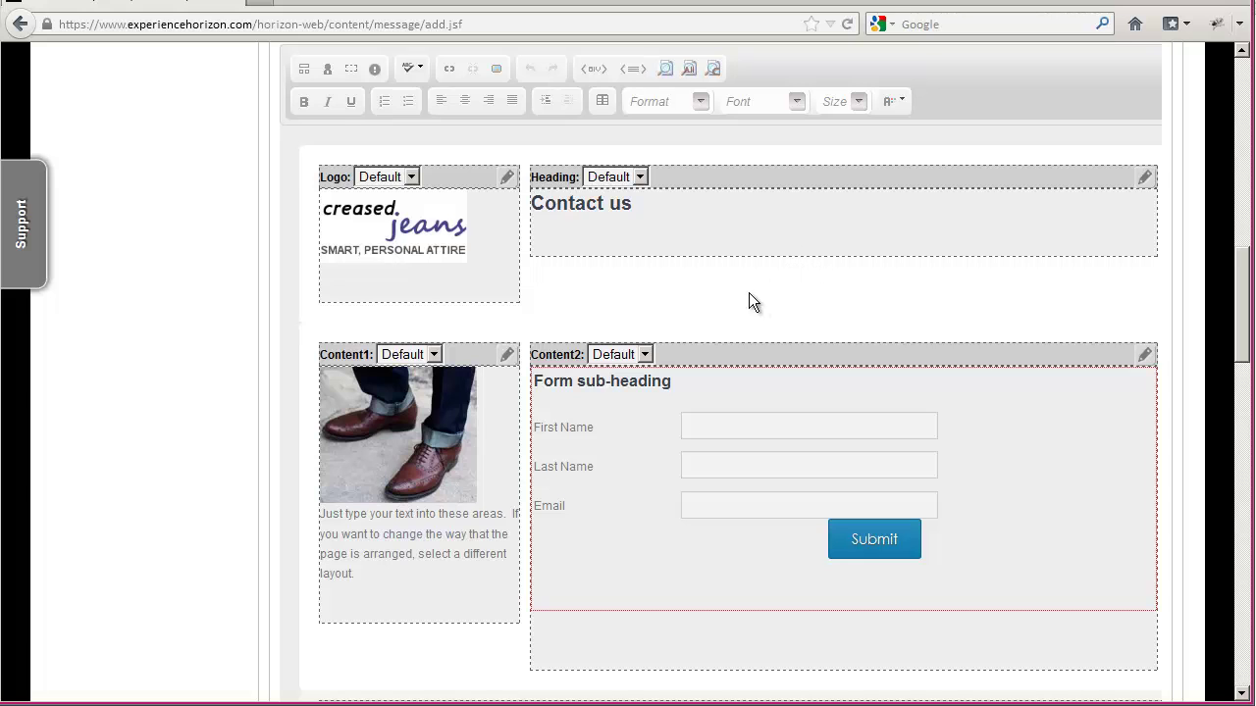
Review the page's form area, footer merge tags and social links, the validation rules and the Thank you page.
scroll(586, 289, "down", 2)
scroll(550, 197, "up", 2)
scroll(383, 412, "down", 2)
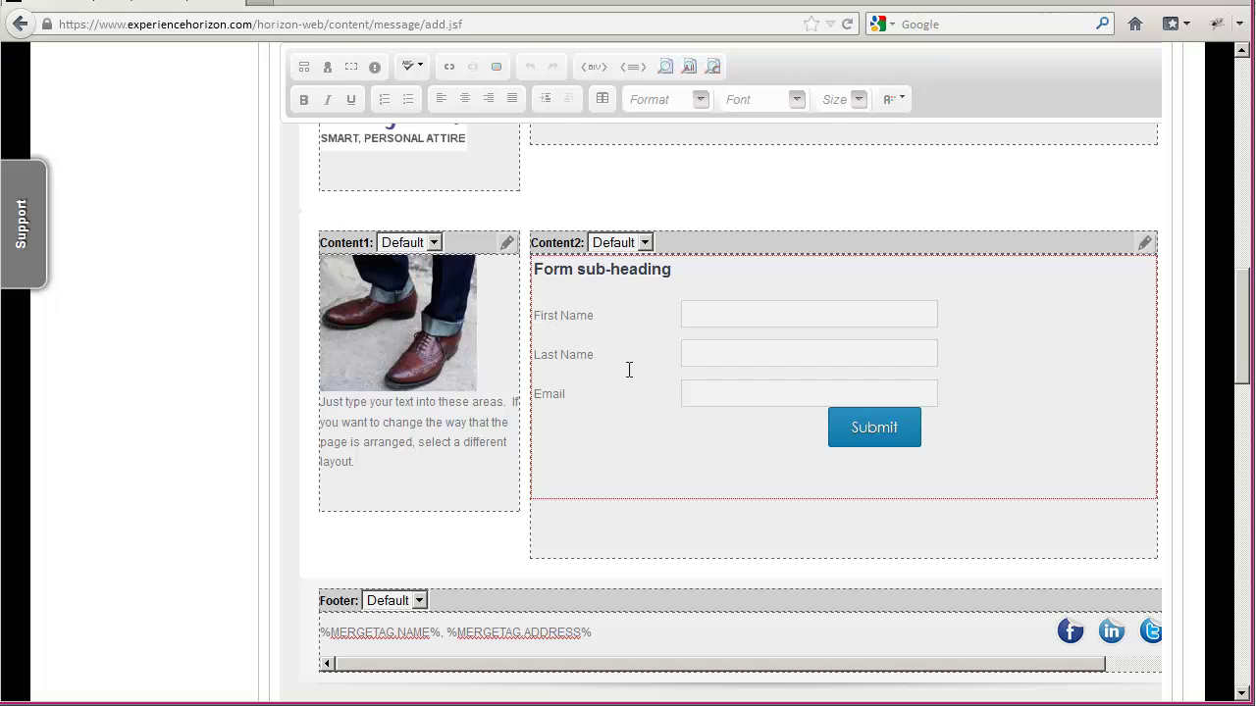
scroll(628, 367, "down", 2)
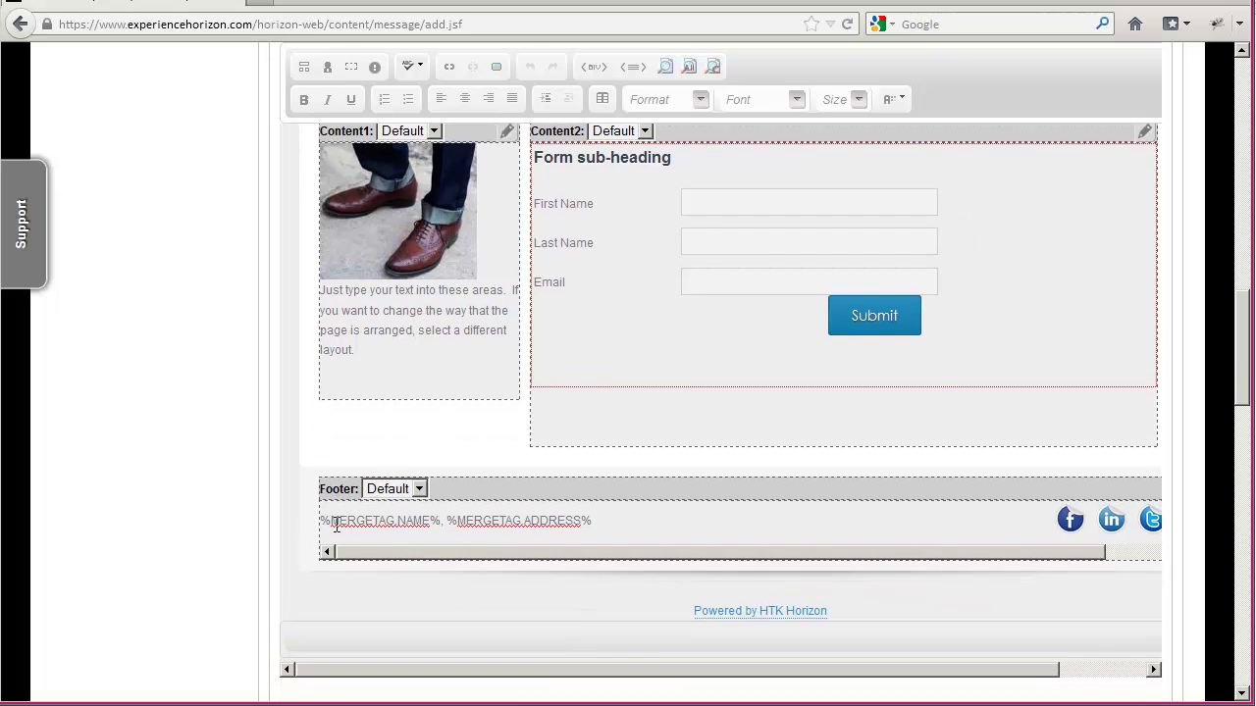
left_click_drag(321, 520, 602, 525)
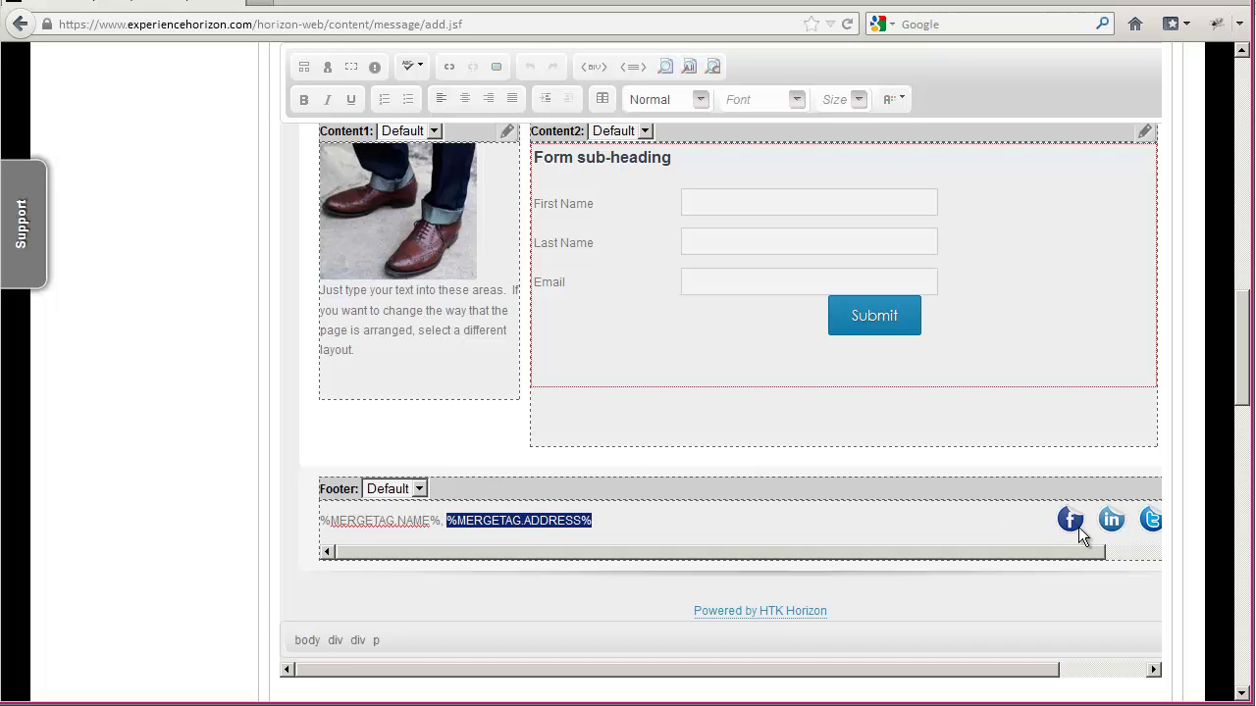
left_click(874, 523)
scroll(773, 499, "up", 2)
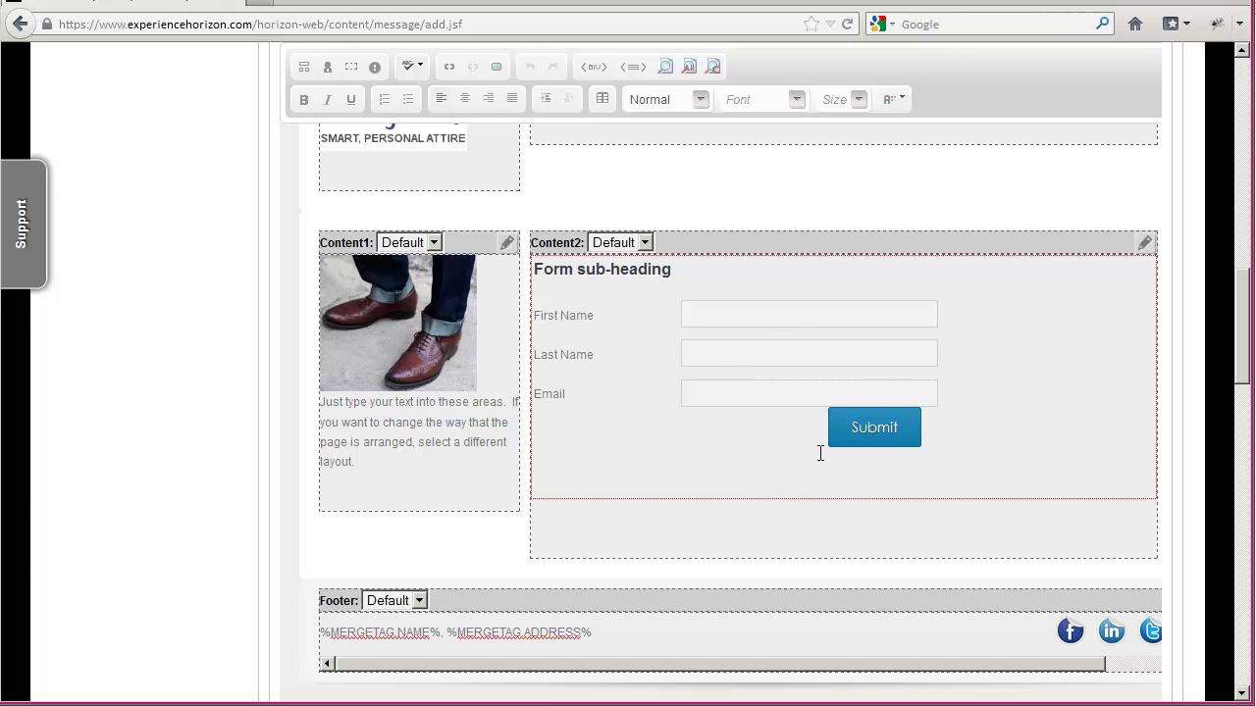
scroll(700, 401, "down", 10)
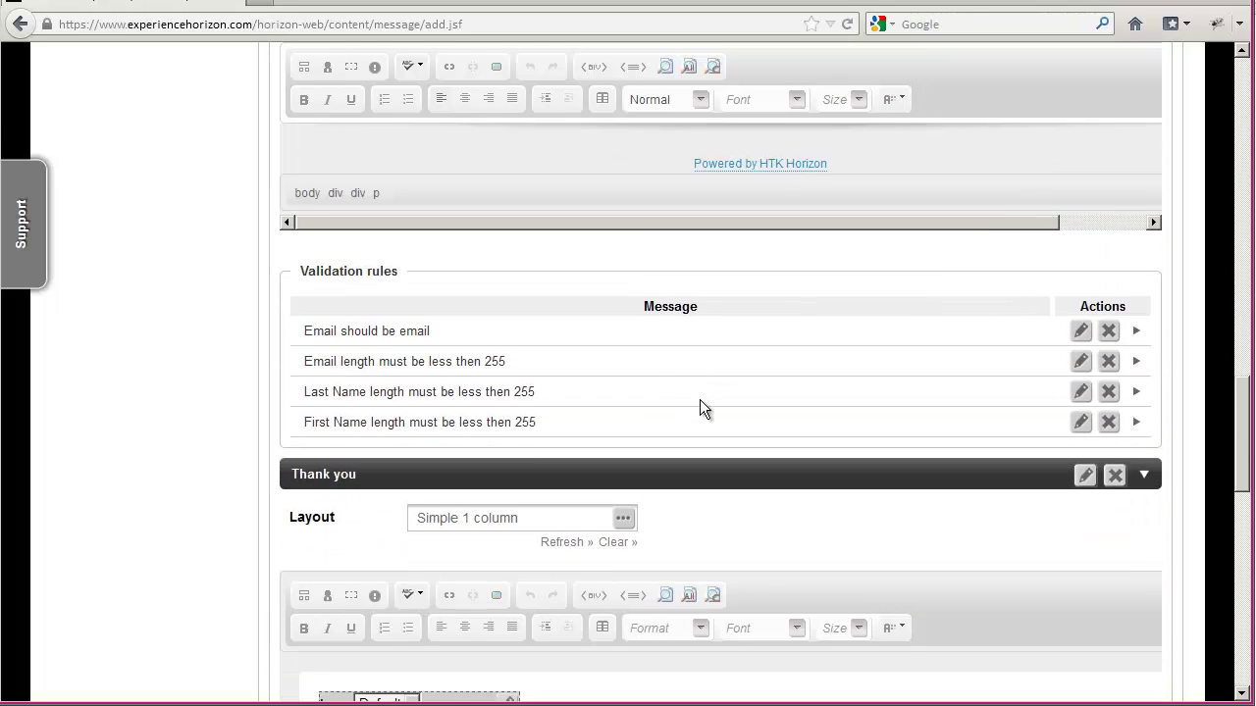
scroll(677, 400, "down", 5)
In the Content2 form, change the sub-heading's label to "Please fill out the form to let us know how you're feeling".
scroll(553, 468, "up", 10)
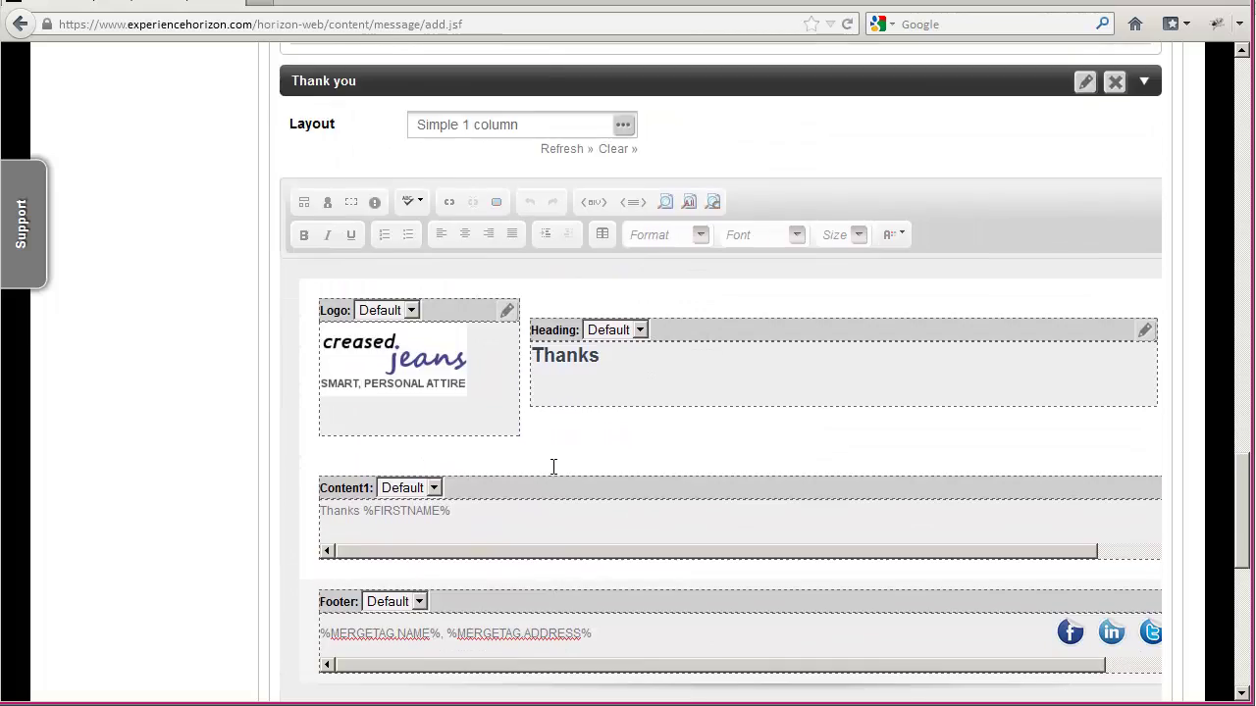
scroll(551, 466, "up", 8)
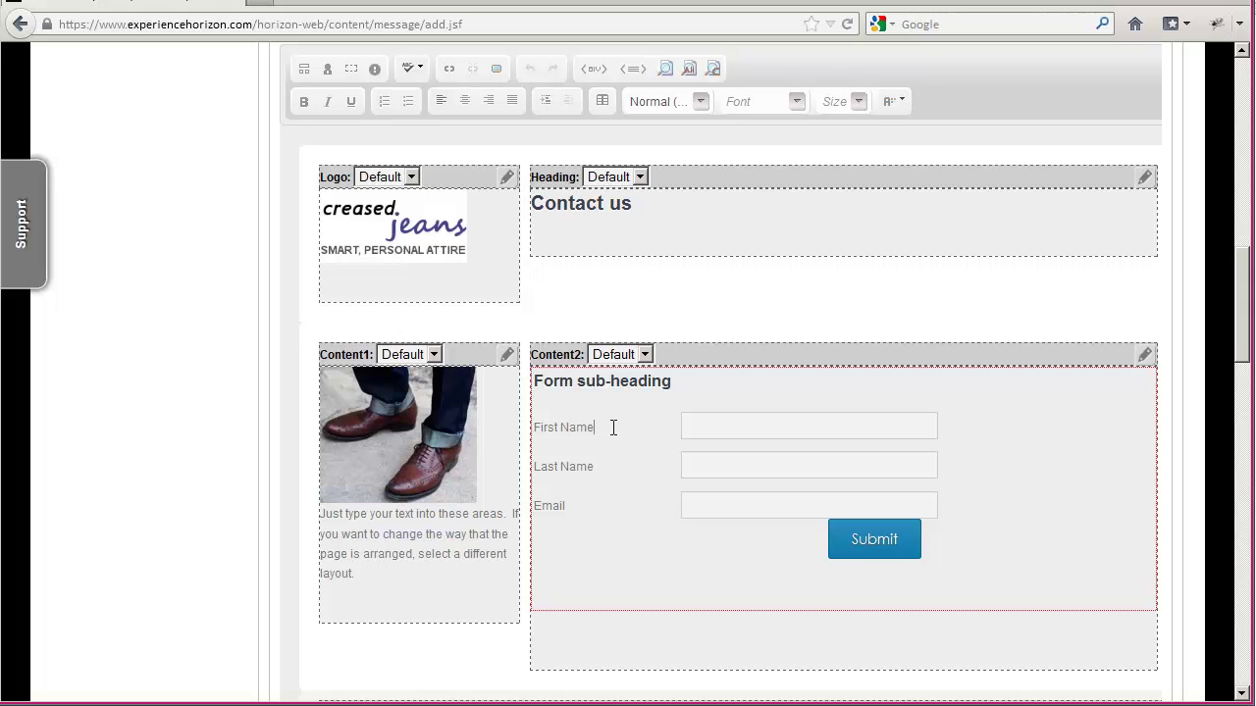
left_click(352, 70)
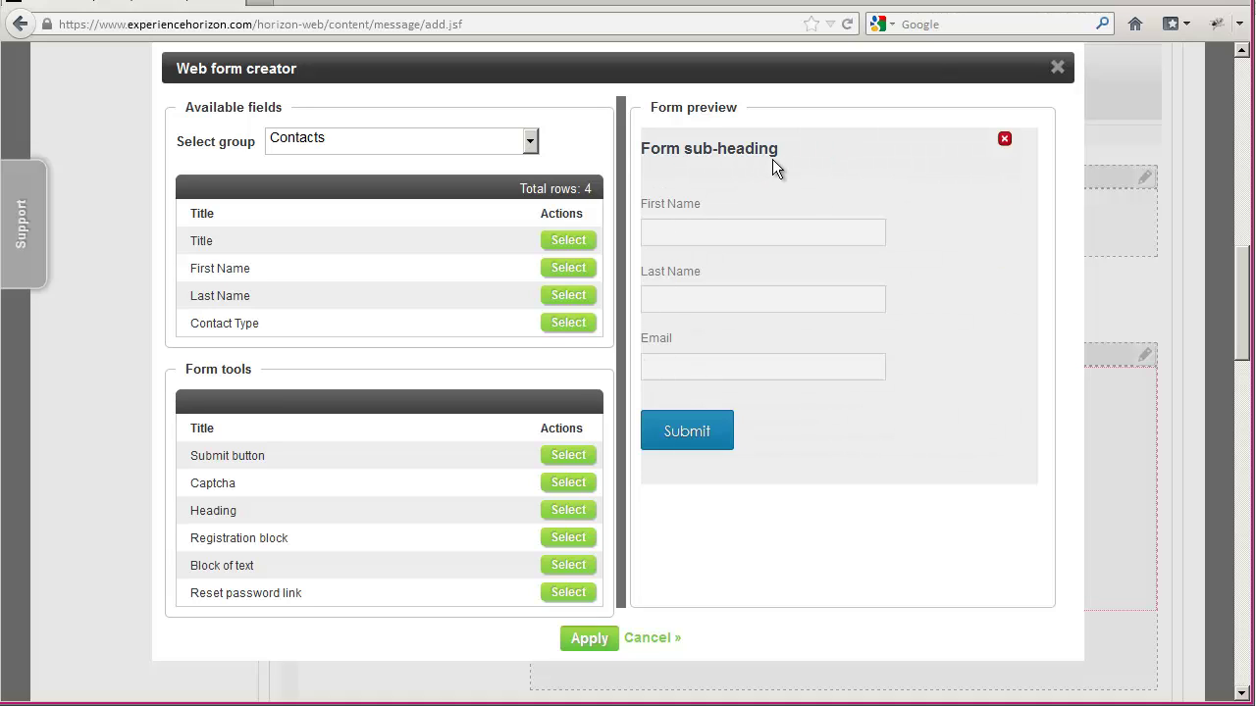
left_click(809, 164)
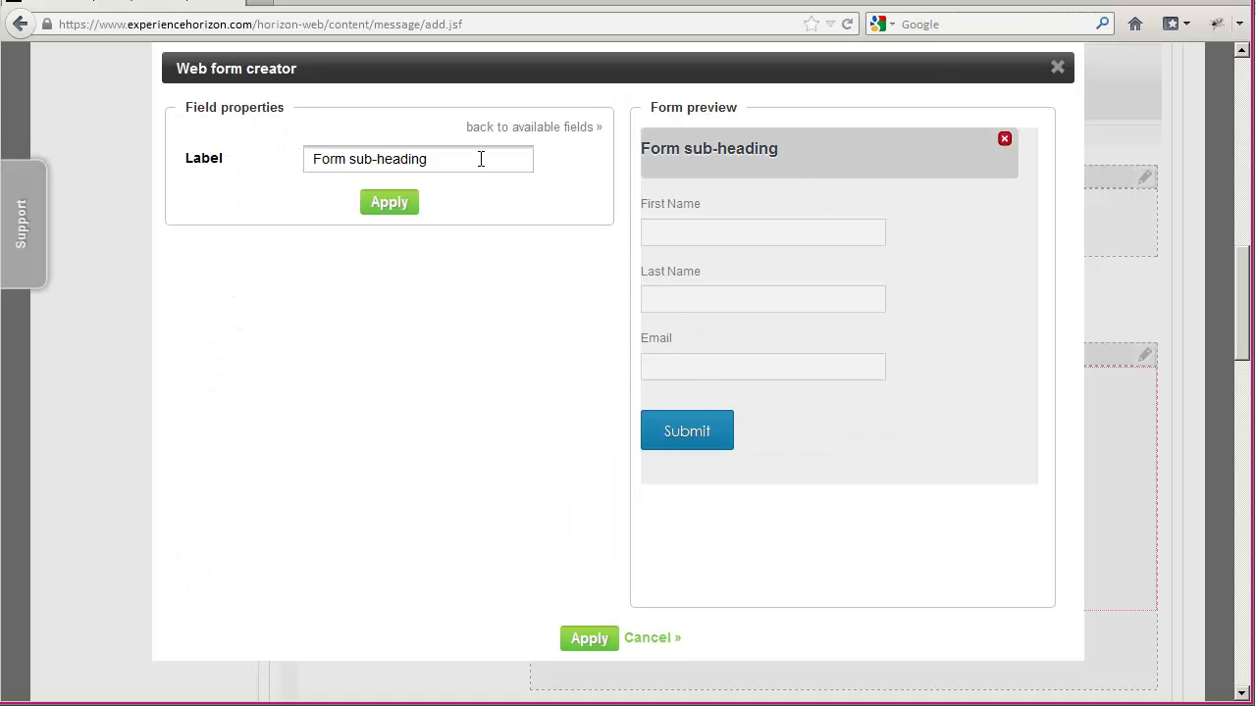
left_click_drag(481, 158, 209, 175)
type("Ple")
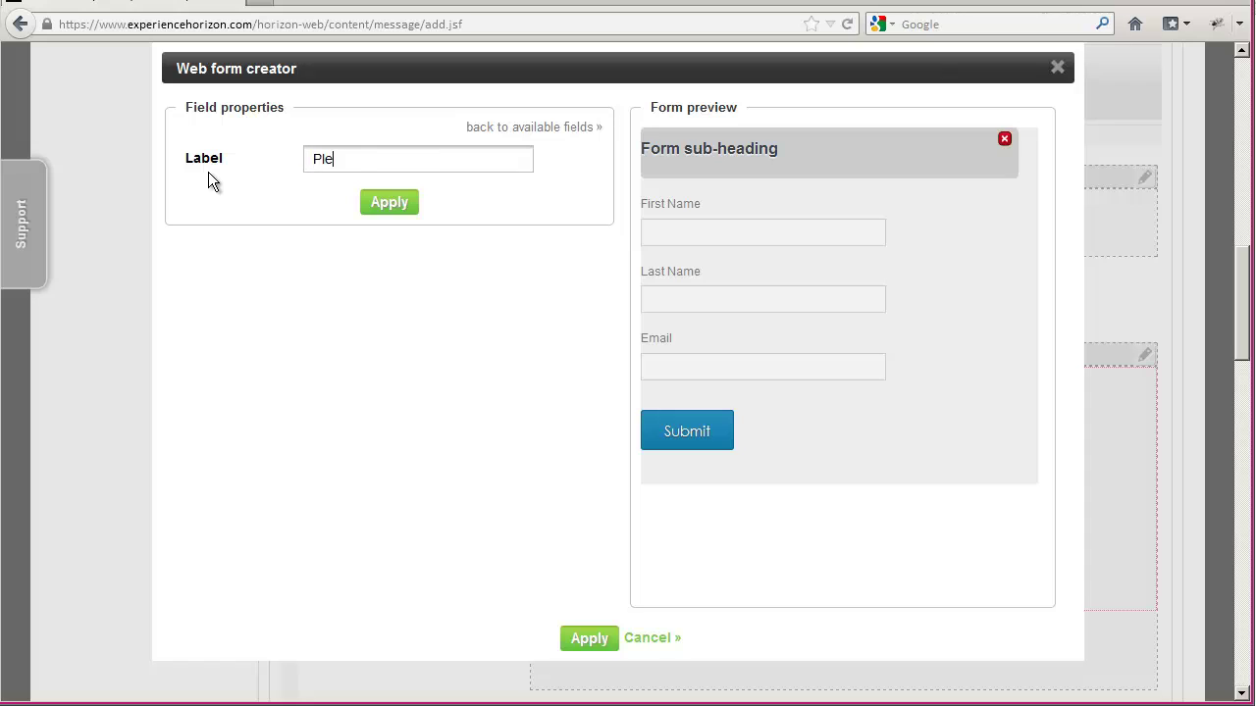
type("ase fill out the form to ")
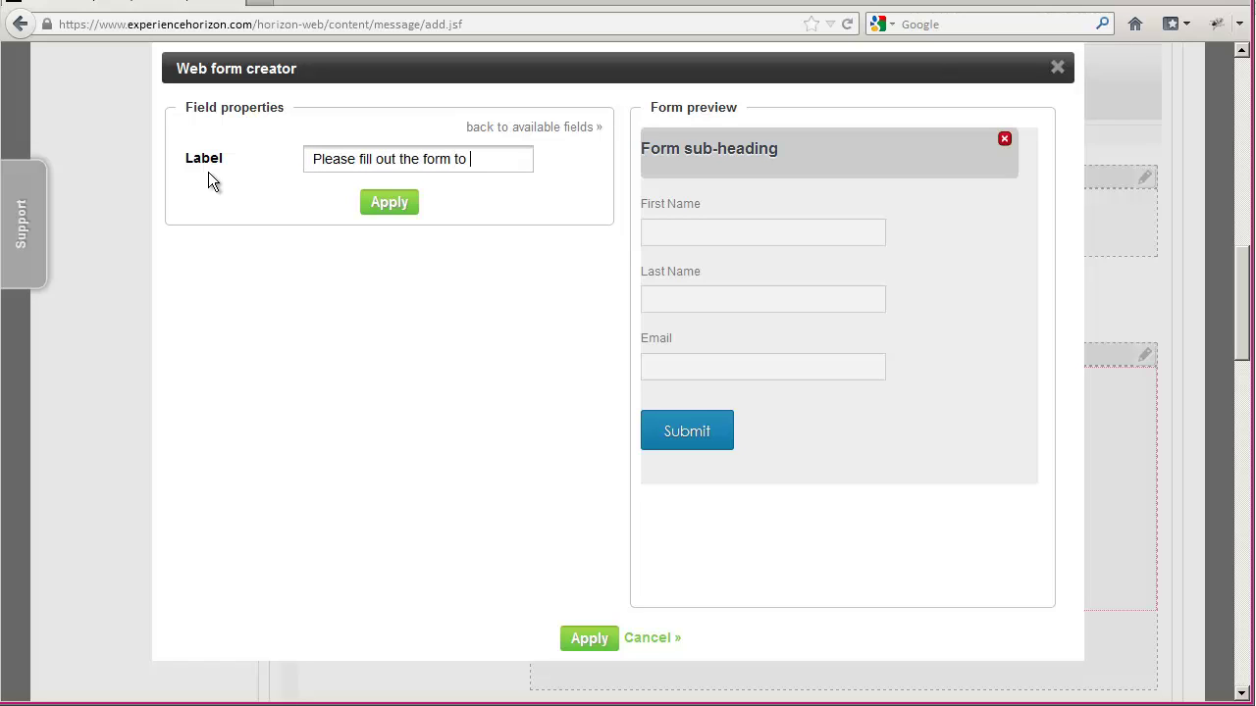
type("let us kno")
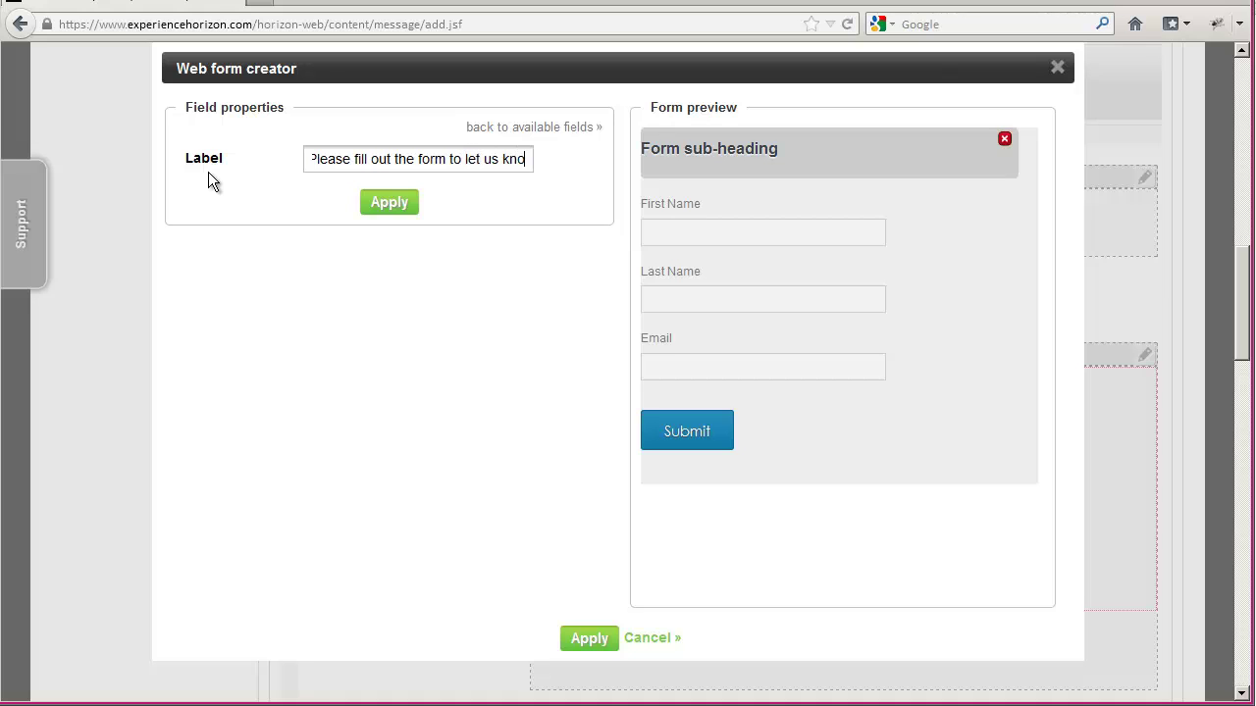
type("w yo")
key("BackSpace")
key("BackSpace")
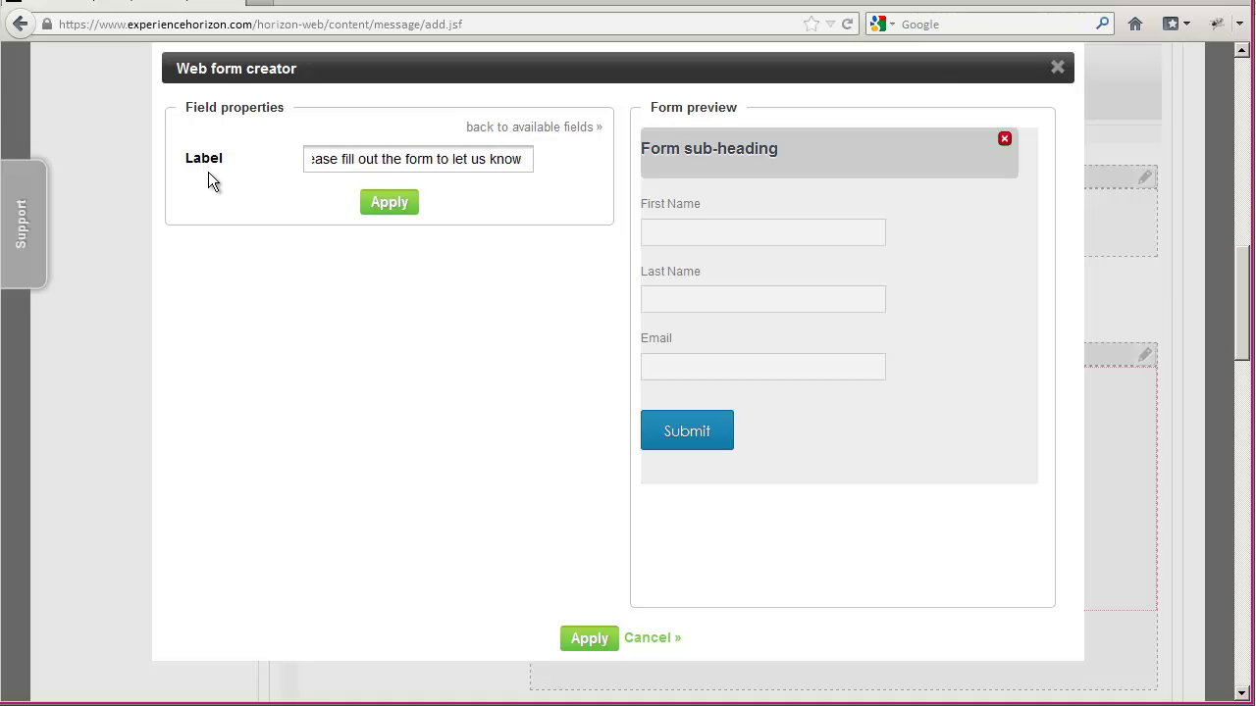
type("how you're f")
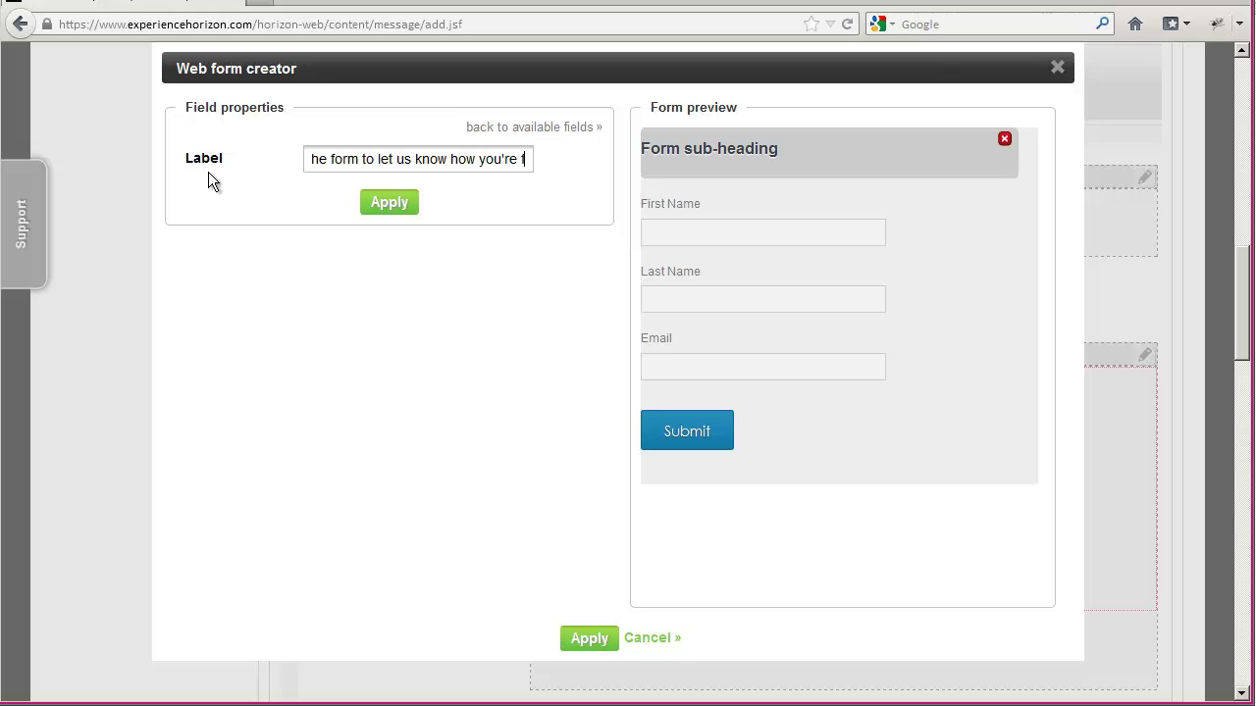
type("eeling")
left_click(384, 208)
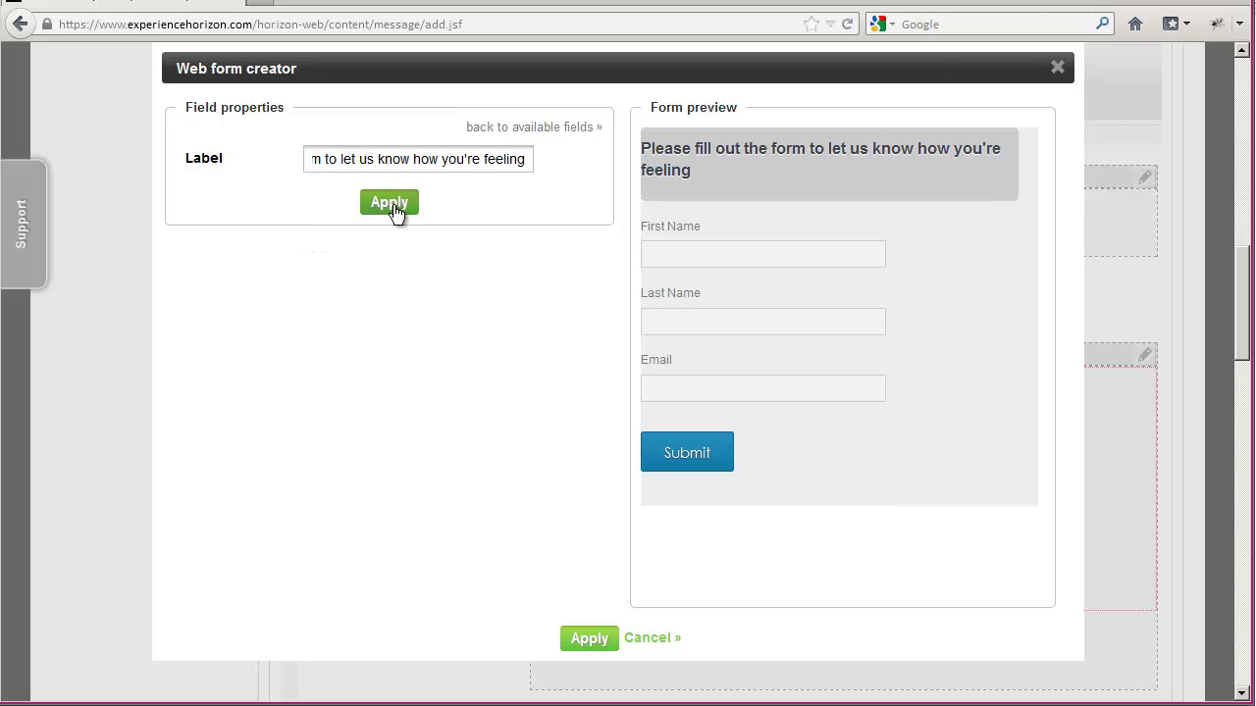
Add a block of text between the form heading and the First Name field, reading "Fill out the firlds below...".
left_click(544, 127)
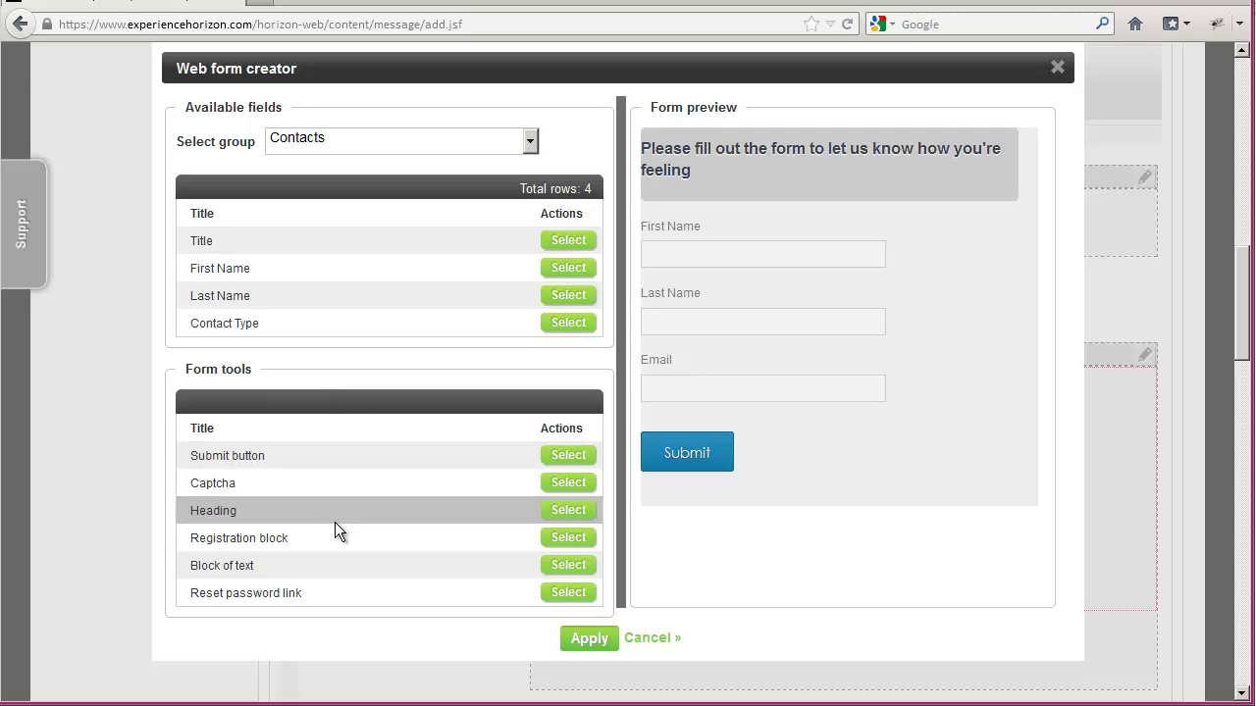
left_click(569, 566)
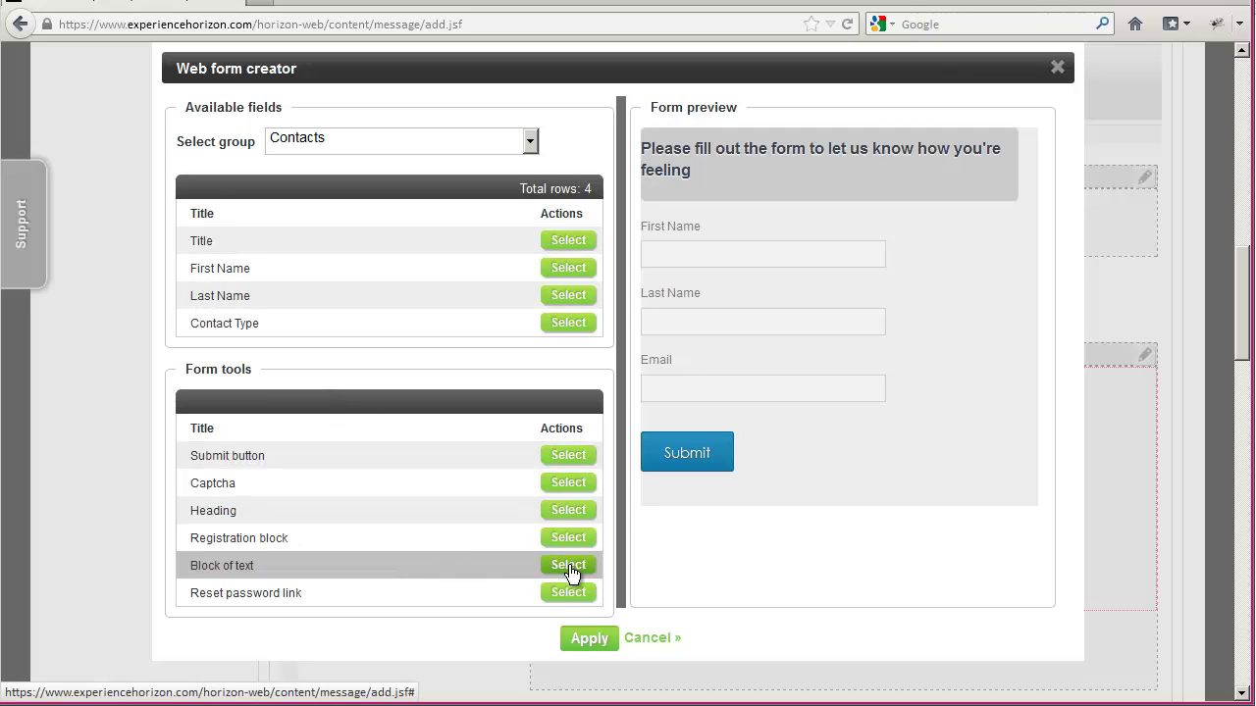
left_click_drag(750, 509, 752, 211)
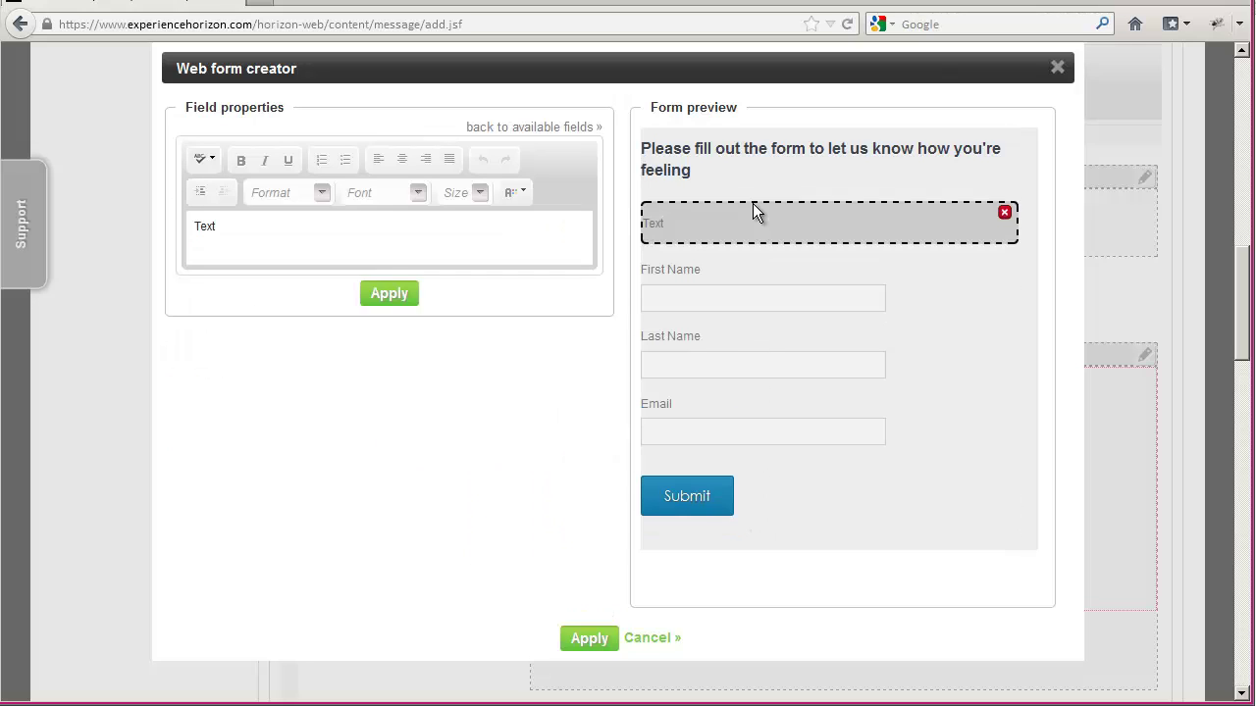
left_click_drag(288, 235, 171, 235)
type("Fill out the firlds below...")
left_click(388, 293)
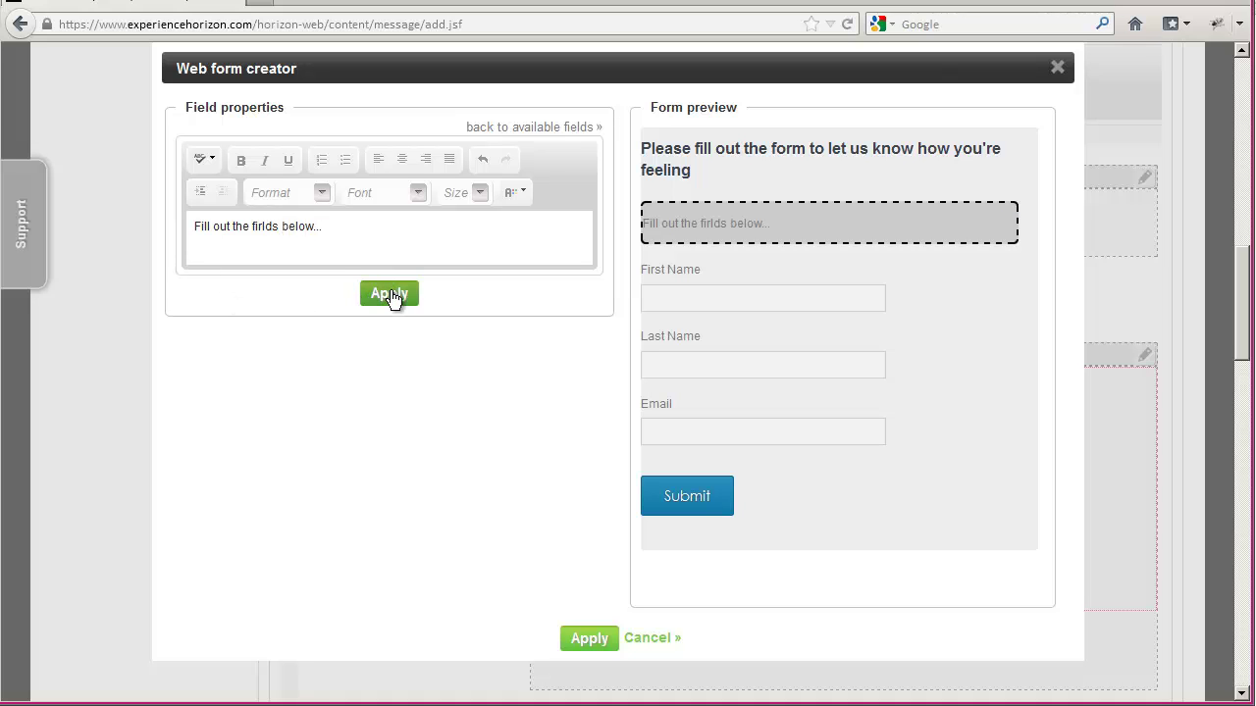
Examine the First Name field's properties and its available field types, and return to the available fields.
left_click(551, 128)
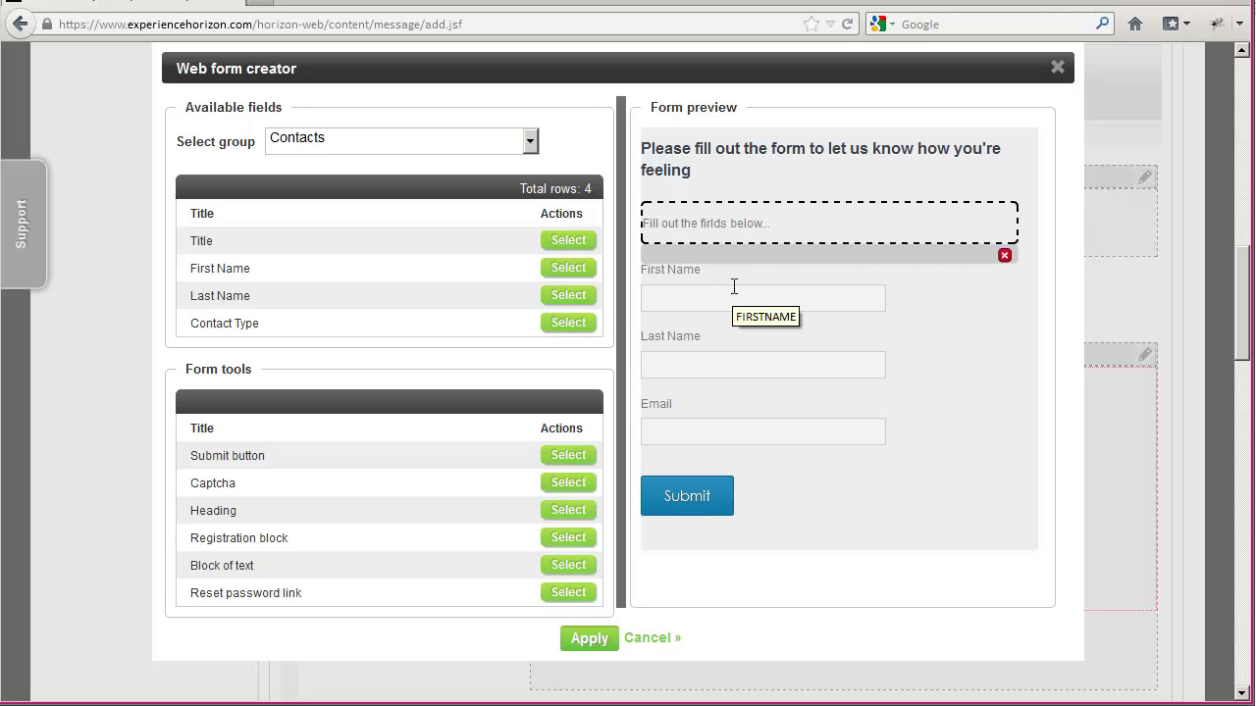
left_click(734, 285)
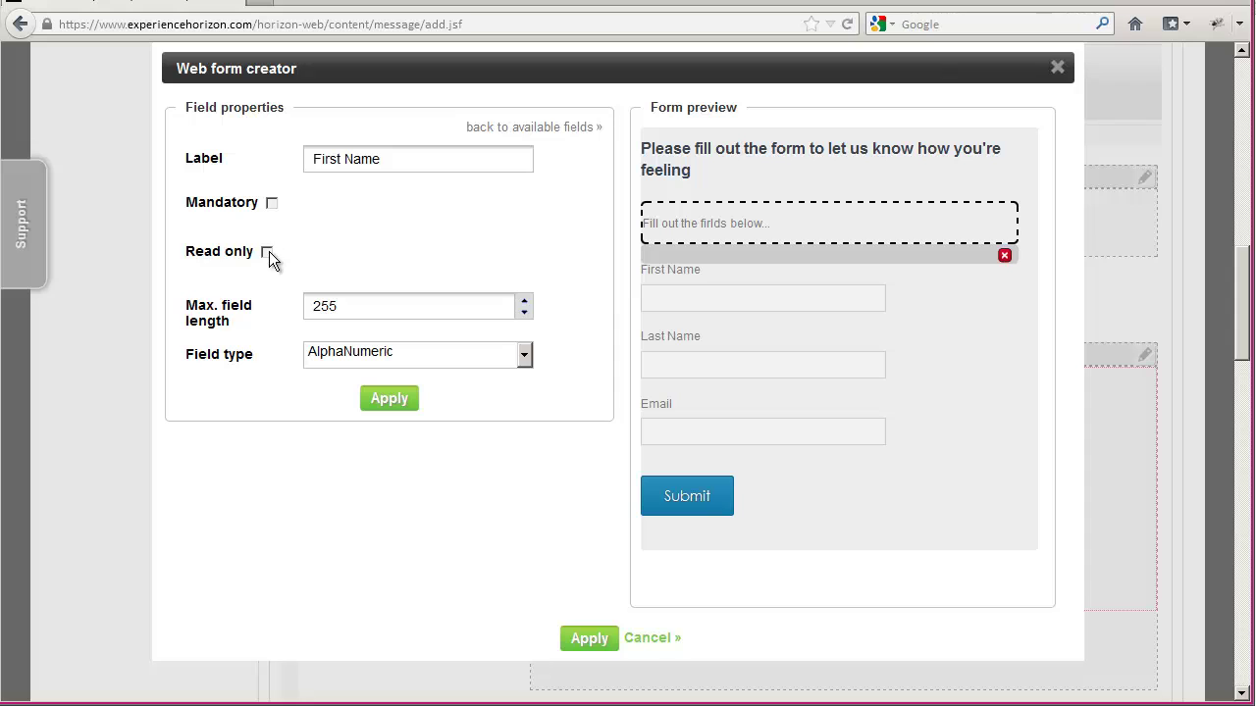
left_click(361, 353)
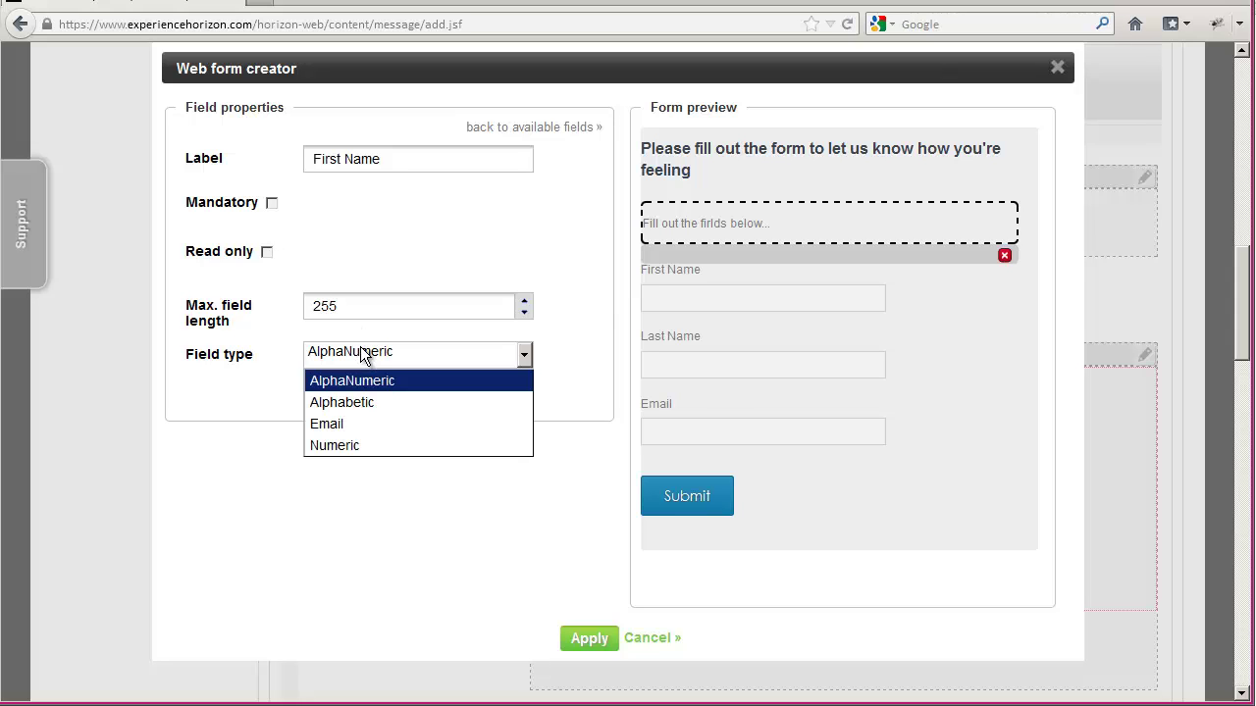
left_click(539, 160)
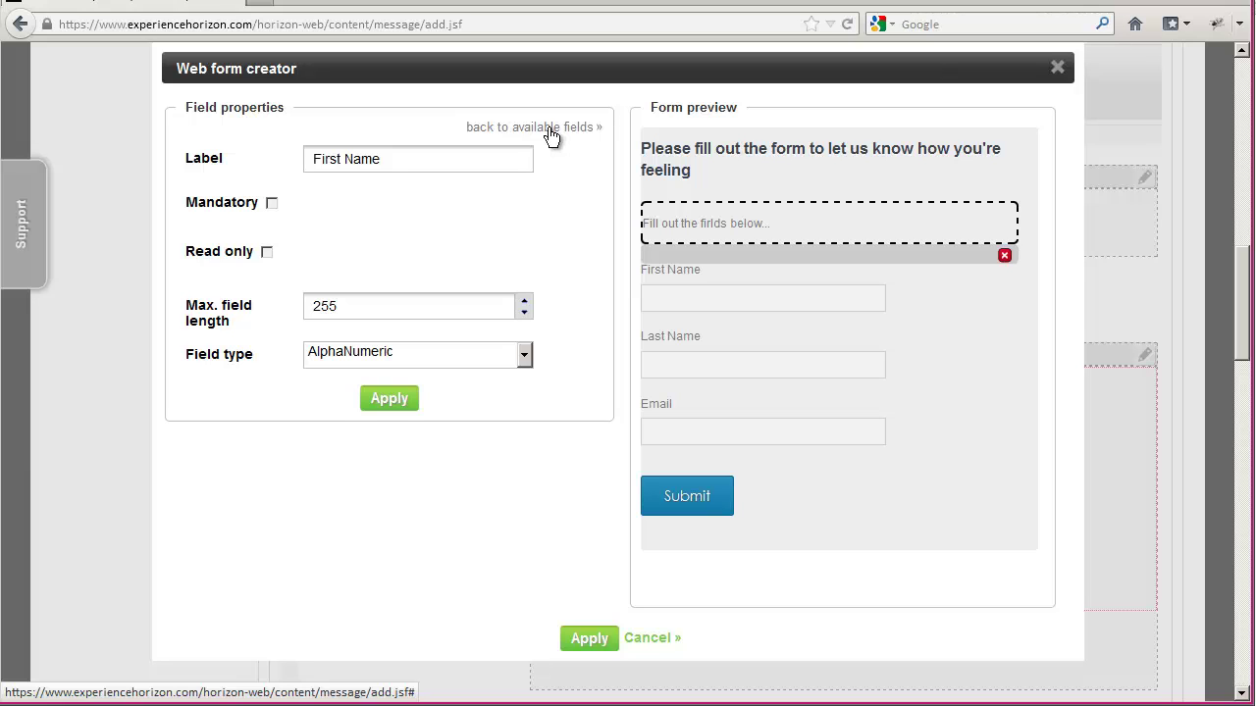
left_click(550, 128)
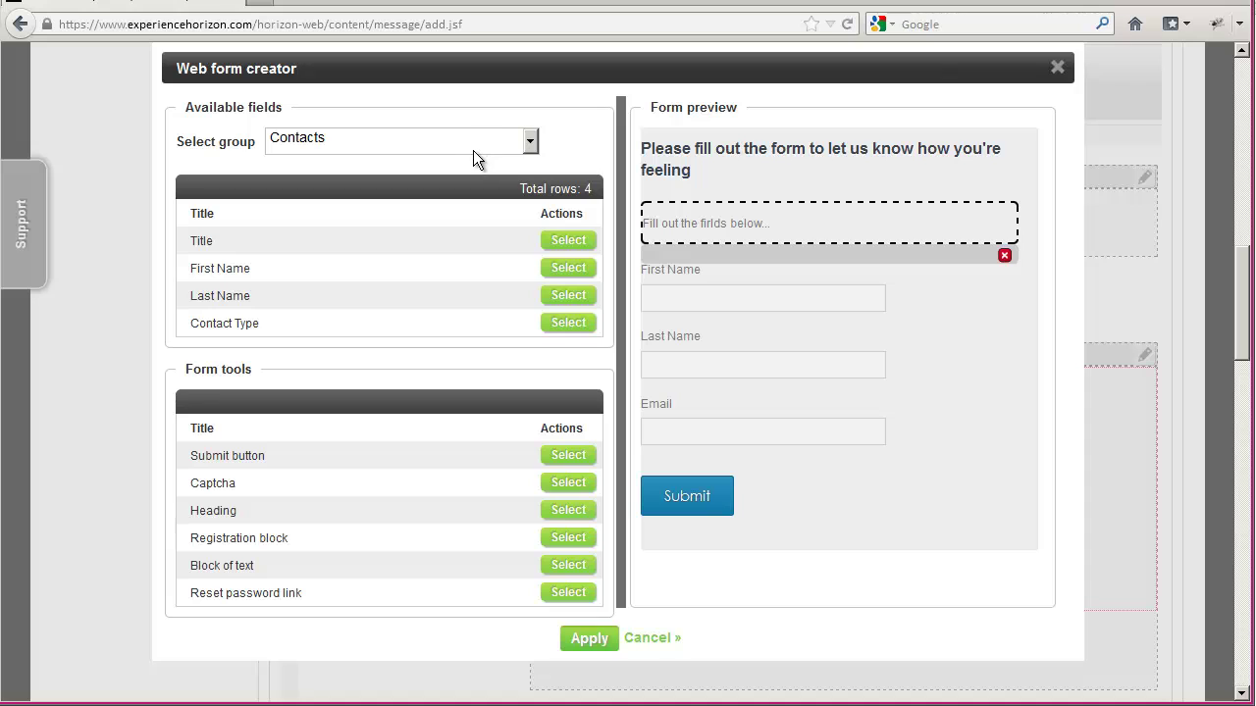
Add the Company name field from the Lead details group between Email and the Submit button, and check its properties.
left_click(470, 151)
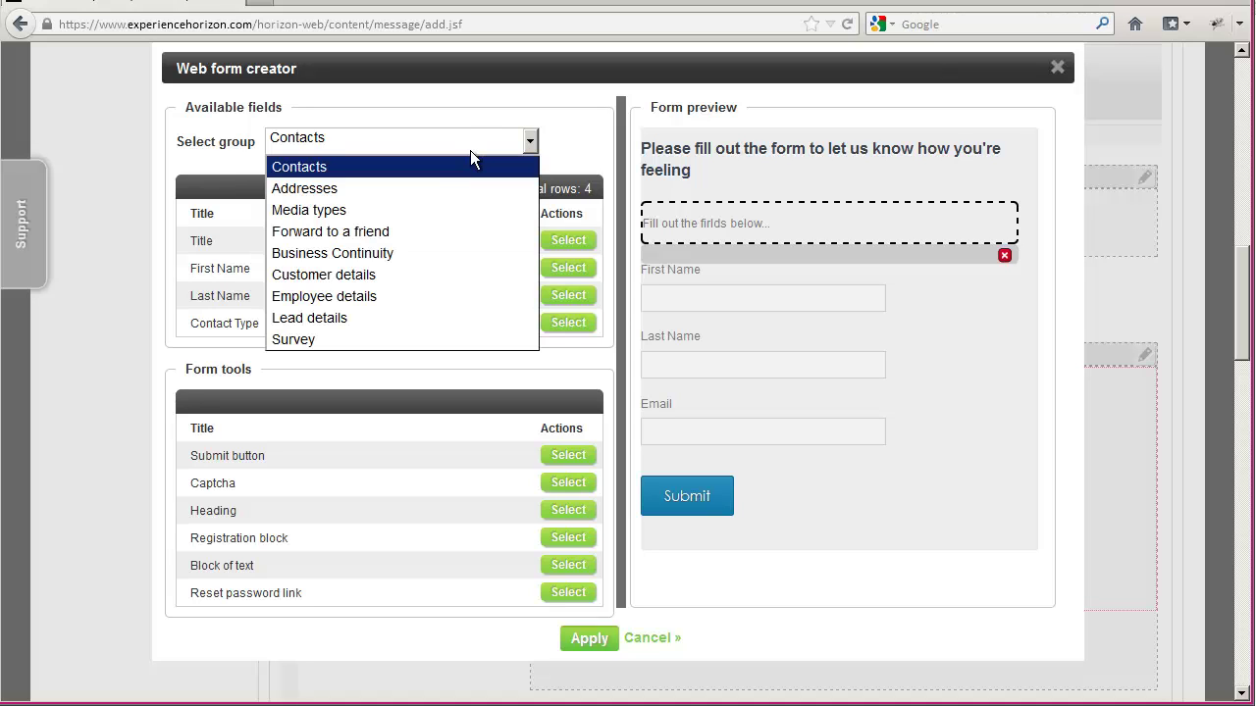
left_click(361, 316)
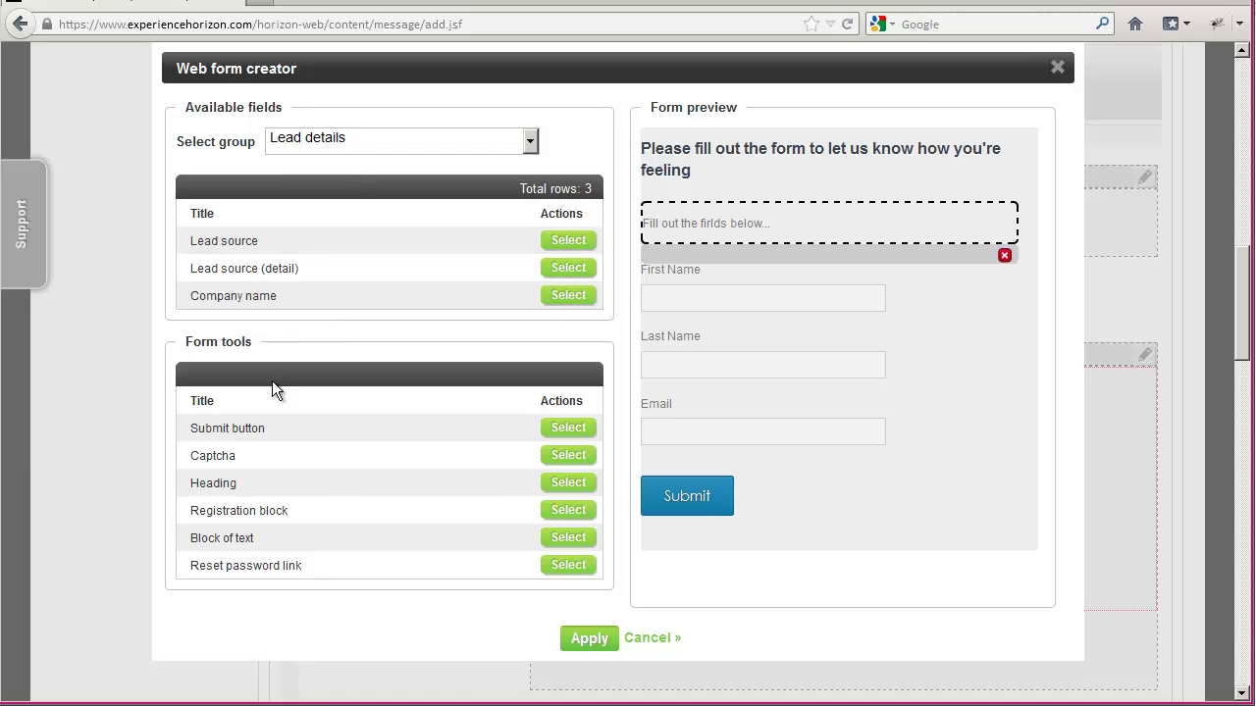
left_click(569, 295)
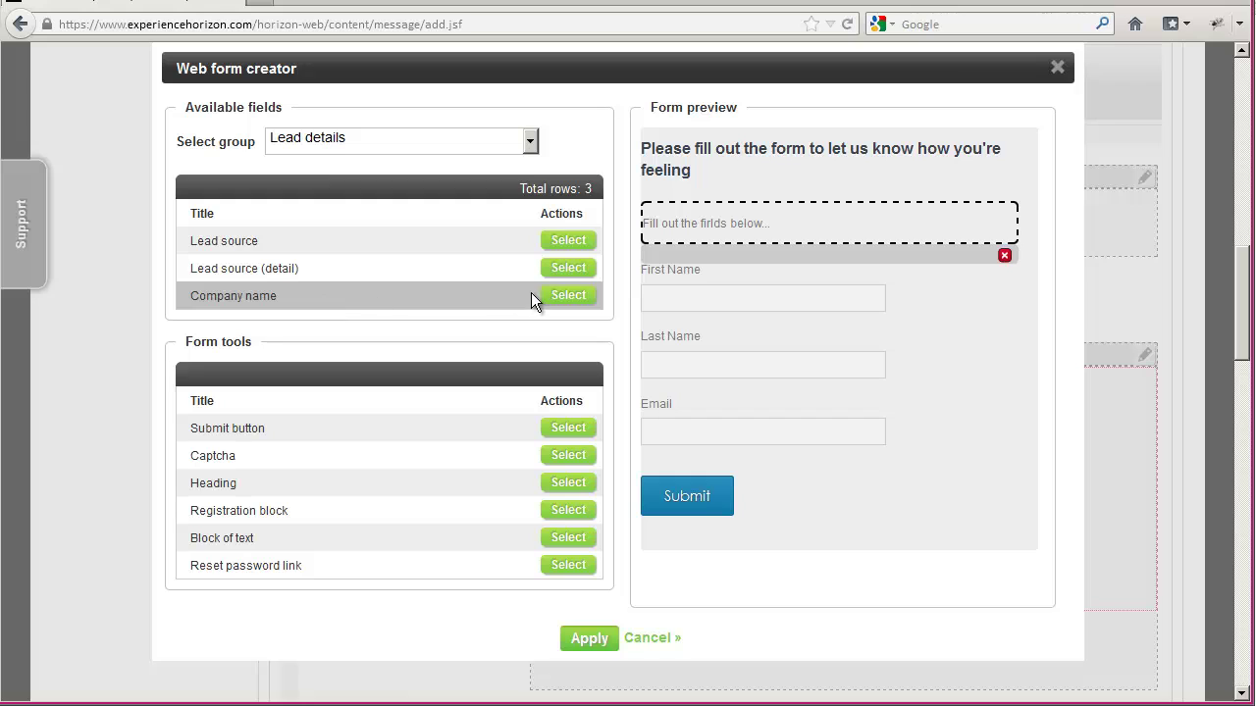
left_click(561, 295)
left_click_drag(730, 557, 727, 449)
left_click(818, 455)
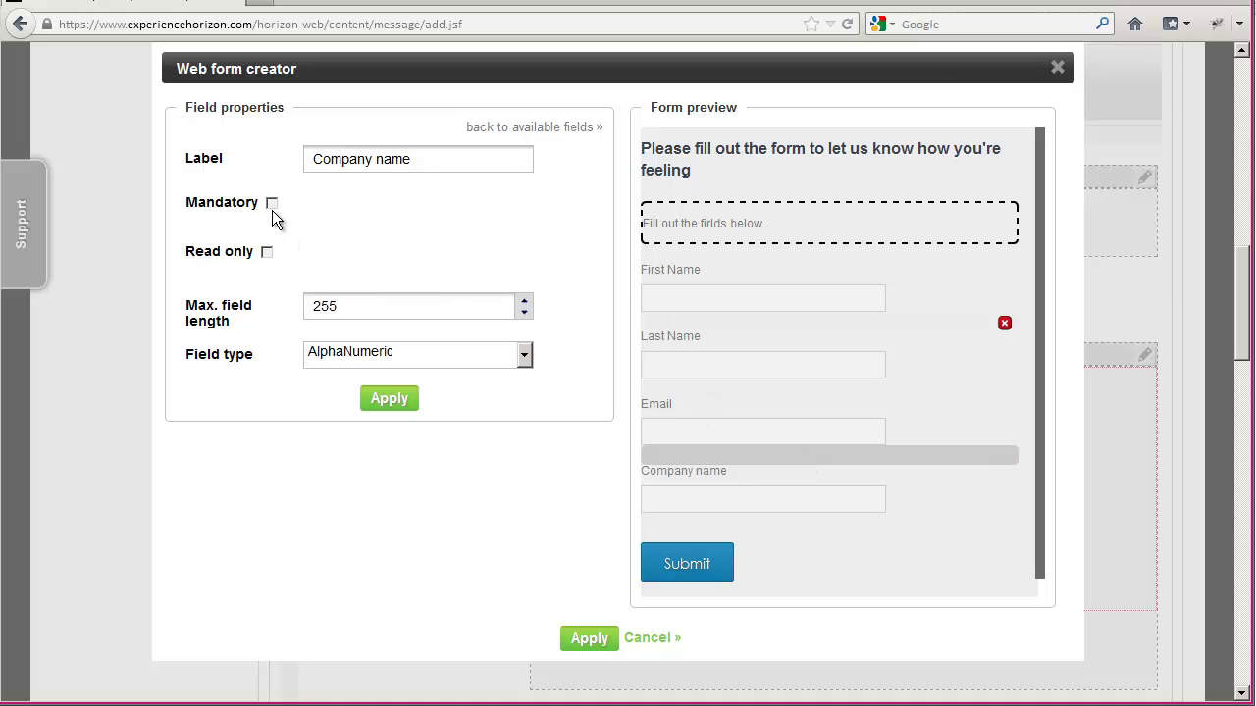
left_click(527, 129)
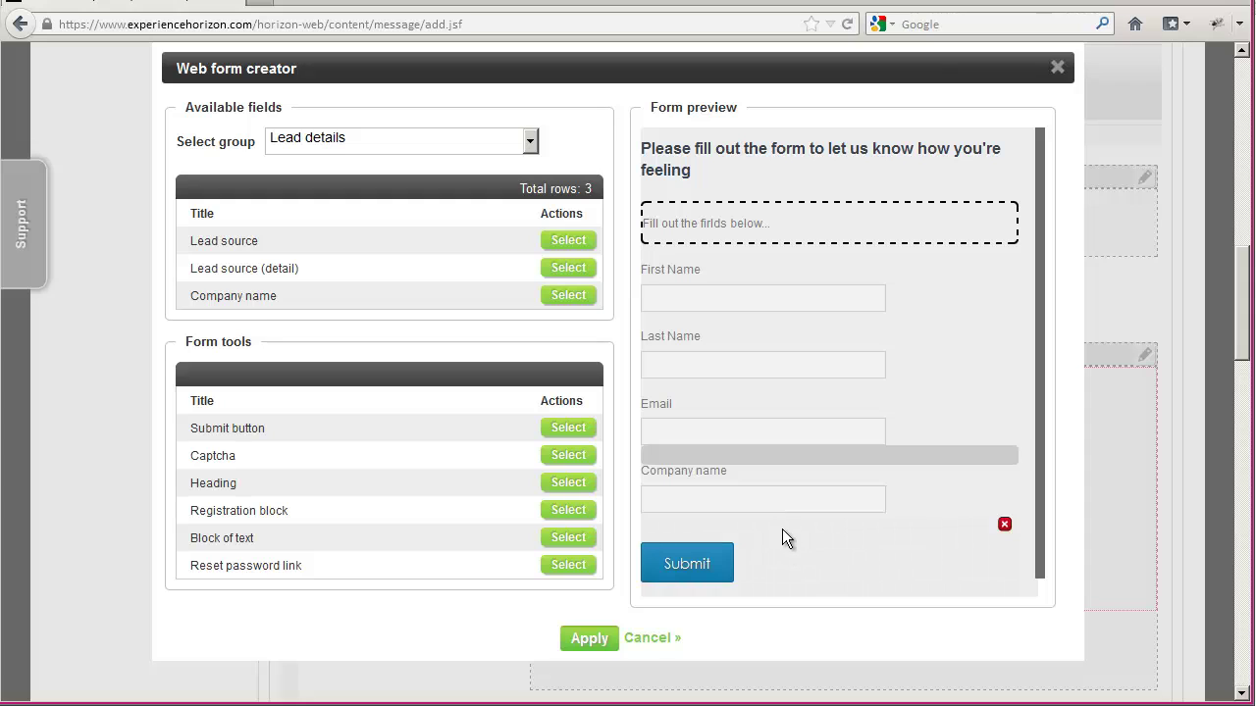
Set the Submit button to lead to the Thank you page and send the "Thanks for contacting us" message as auto response.
left_click(716, 561)
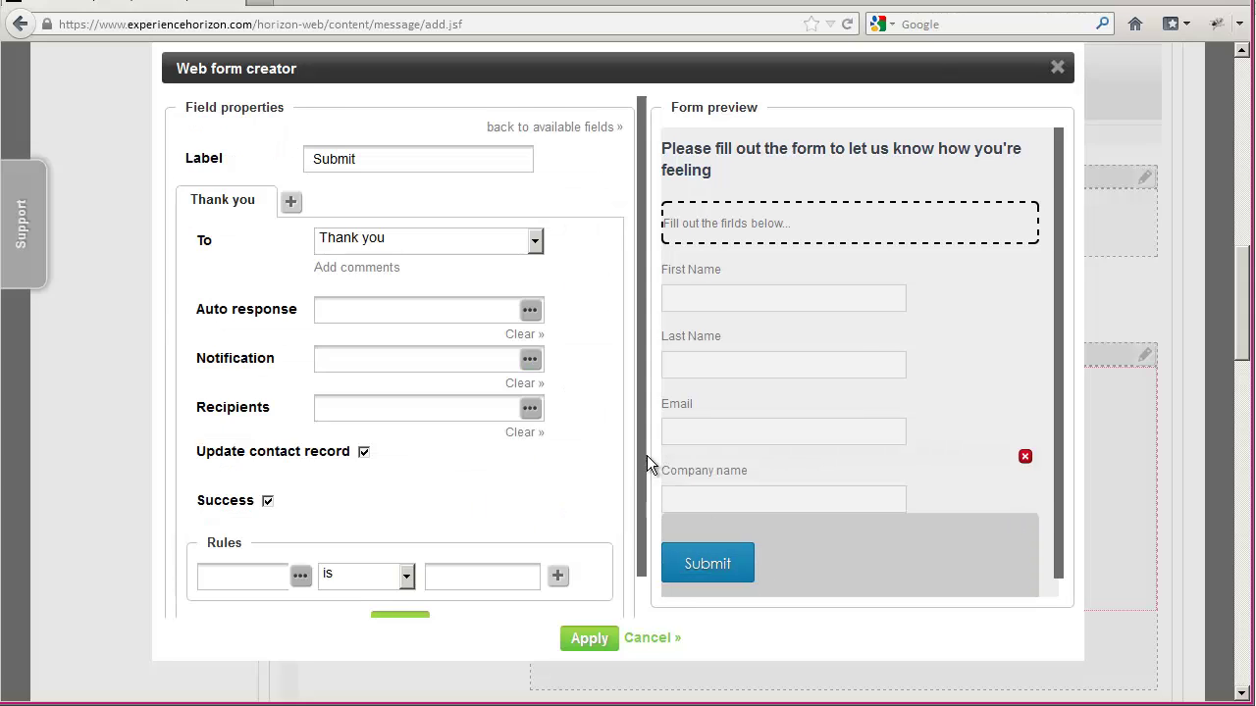
left_click(421, 242)
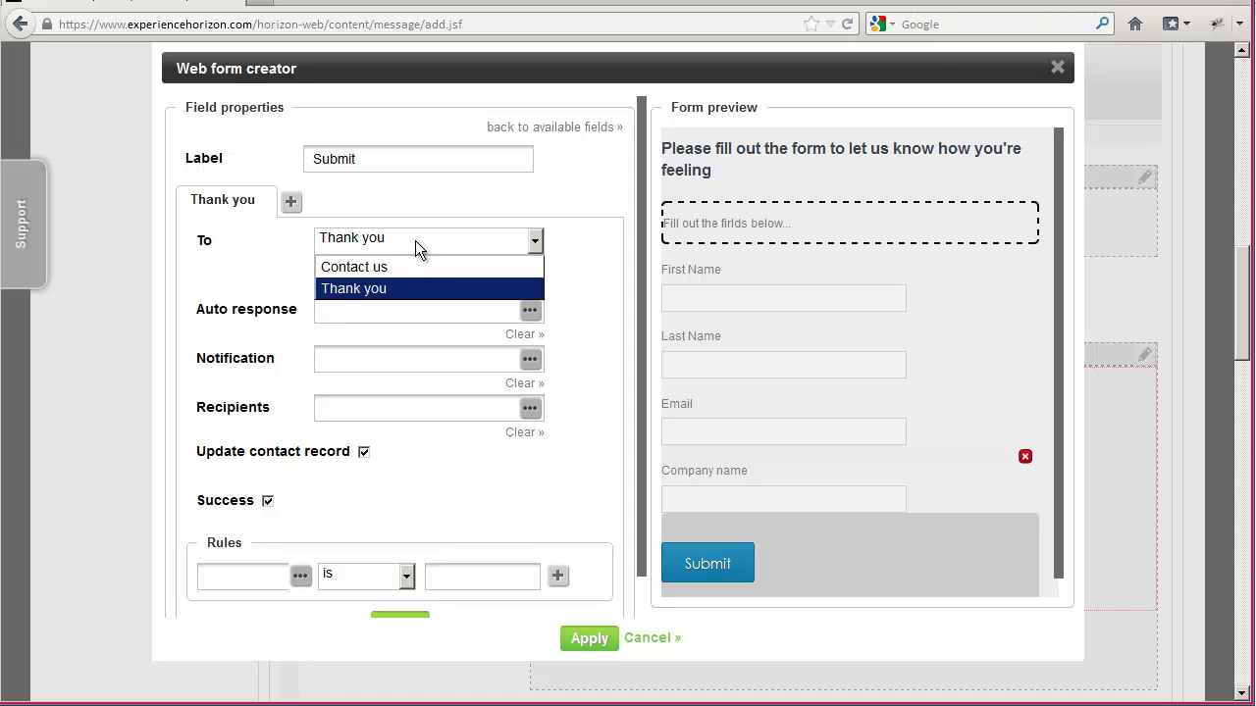
left_click(409, 237)
left_click(409, 238)
left_click(394, 289)
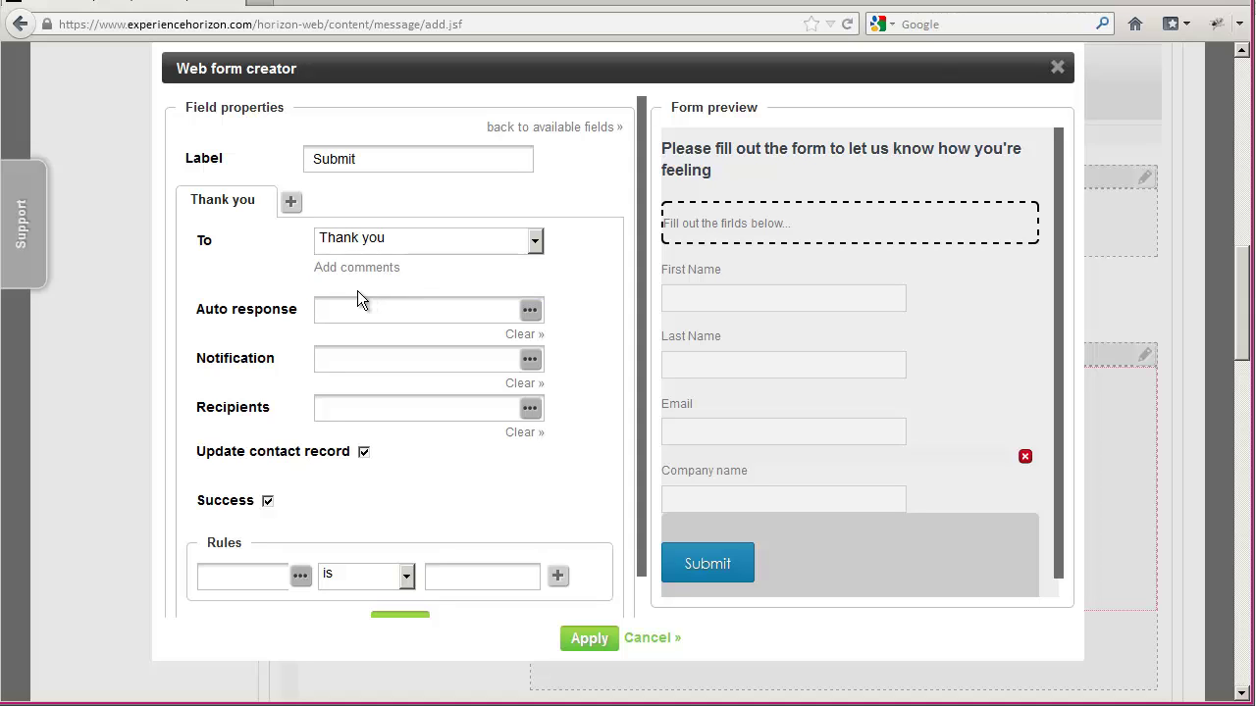
left_click(530, 310)
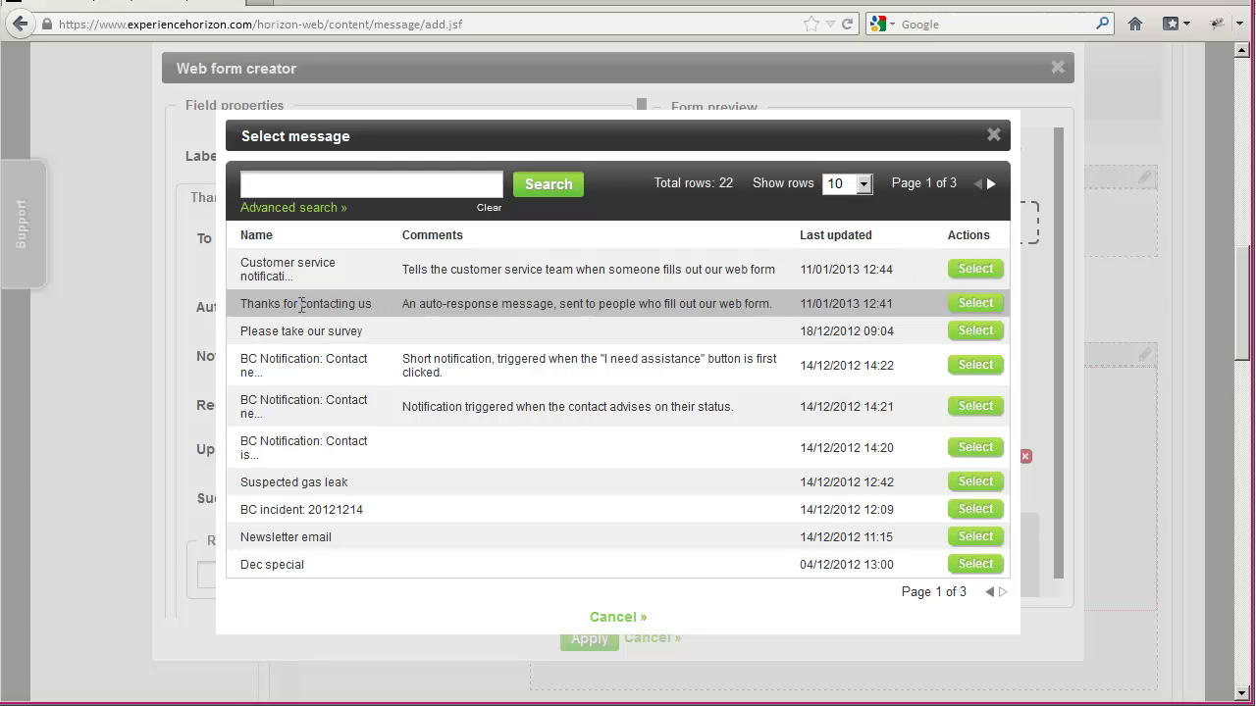
left_click(975, 305)
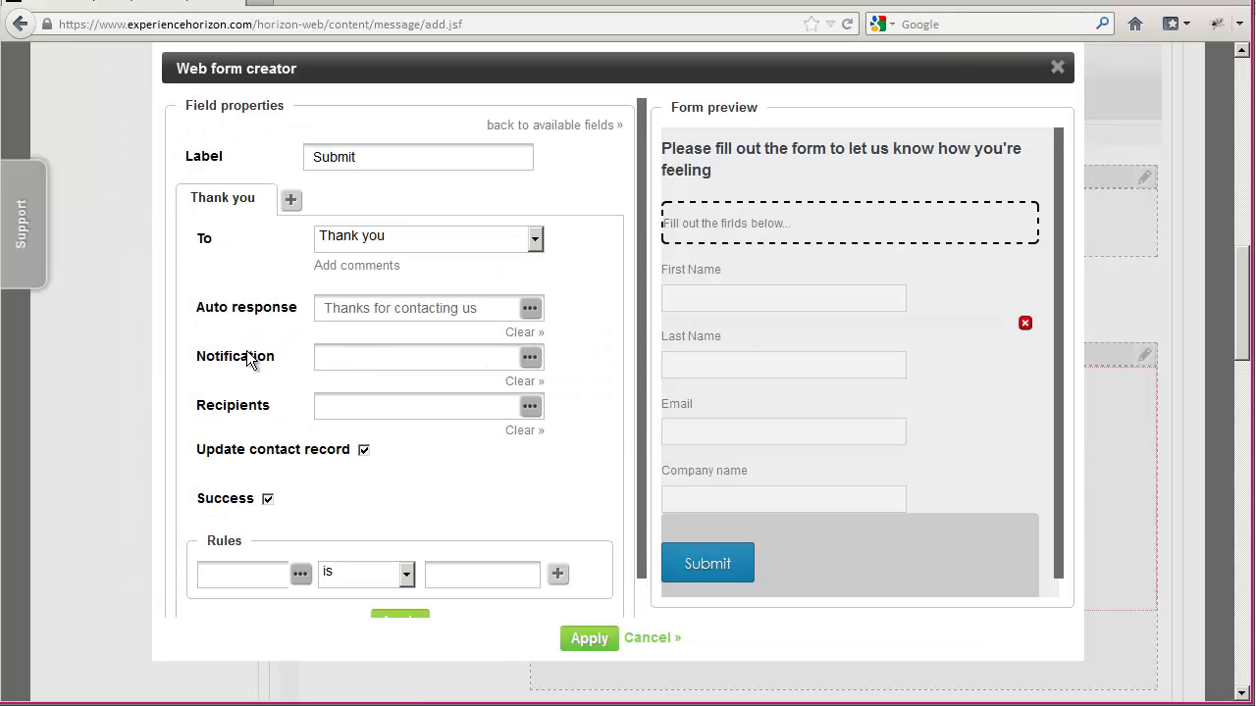
Set the Submit button's notification to the Customer service notification message and its recipients to the Customer service team group.
left_click(530, 360)
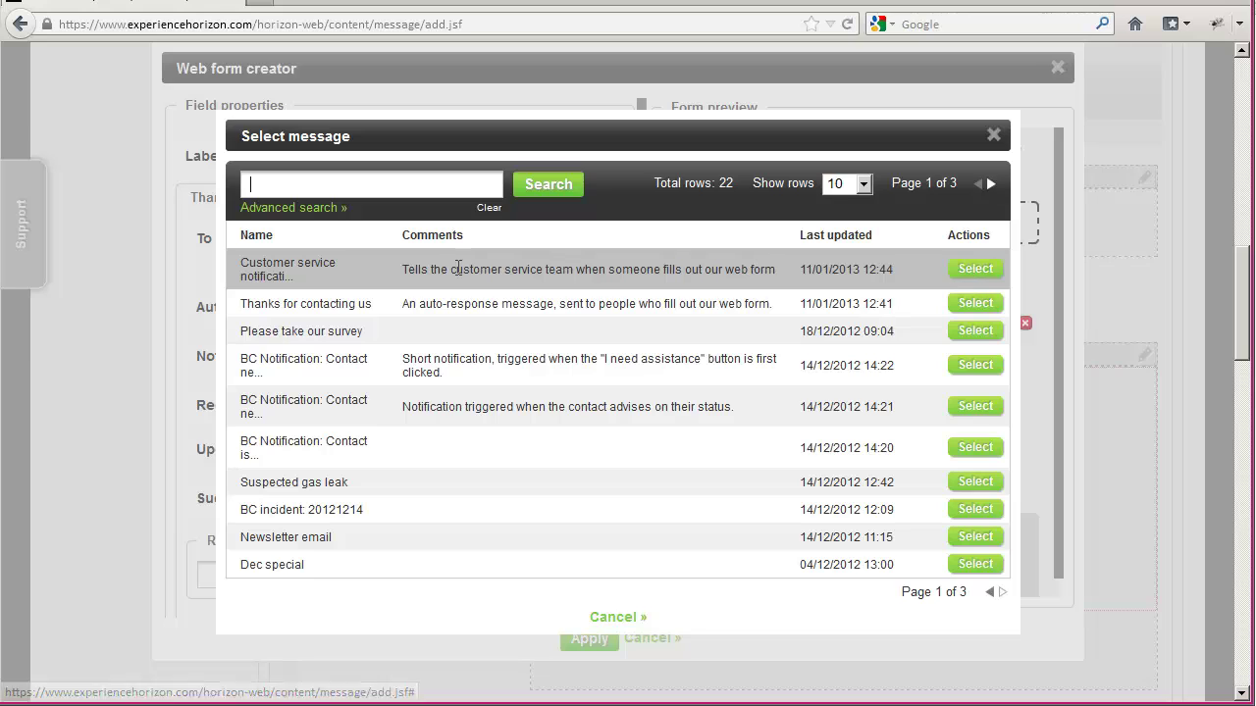
left_click(975, 268)
left_click(529, 408)
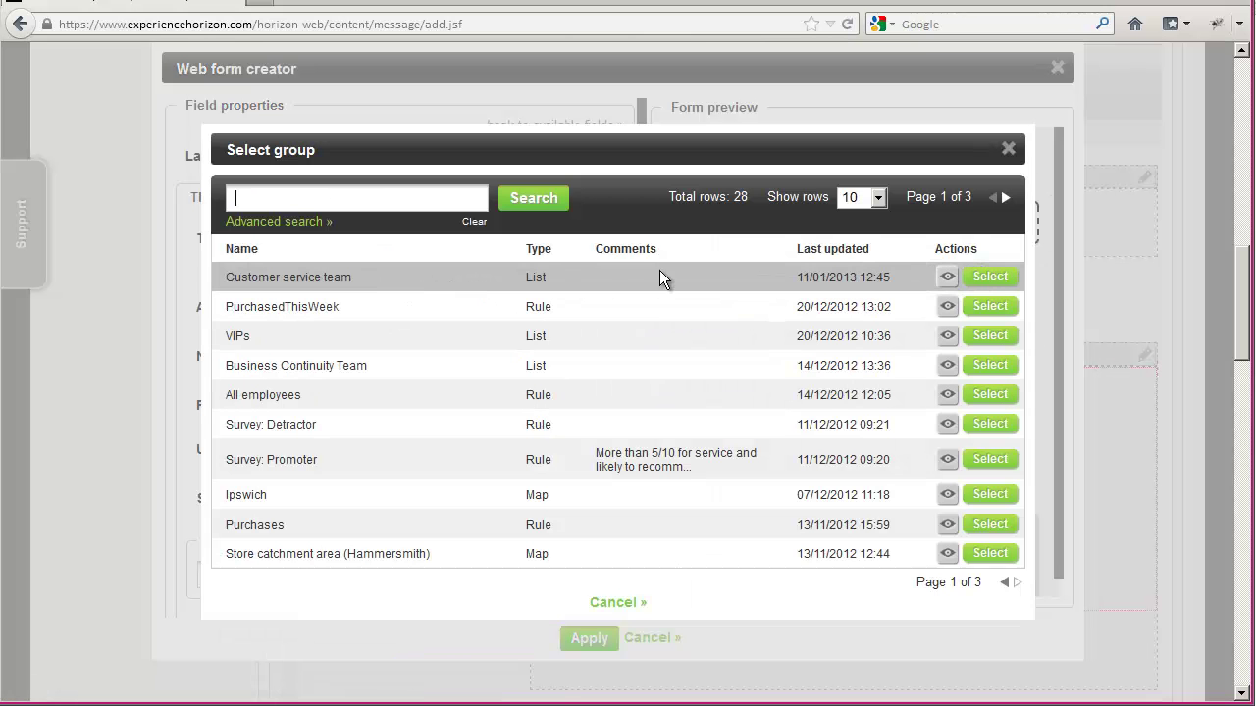
left_click(992, 277)
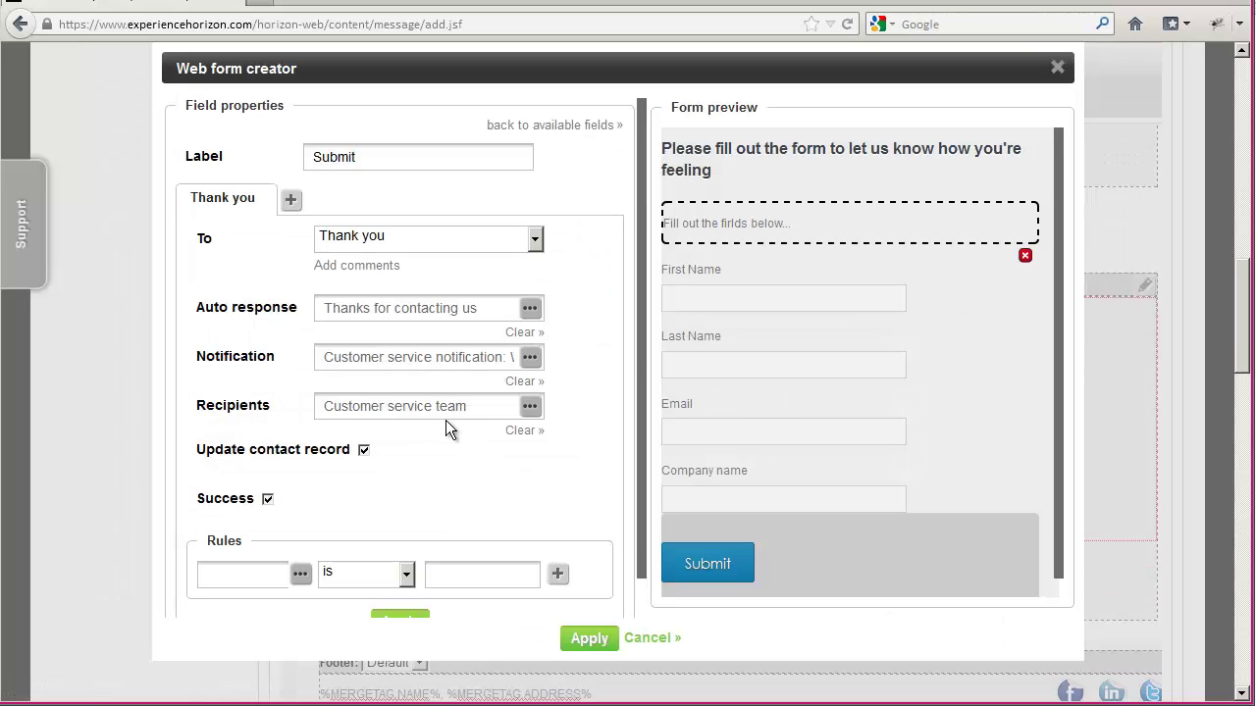
Apply the Submit button's field properties and apply the completed web form to the Contact us page's Content2 area.
left_click(364, 450)
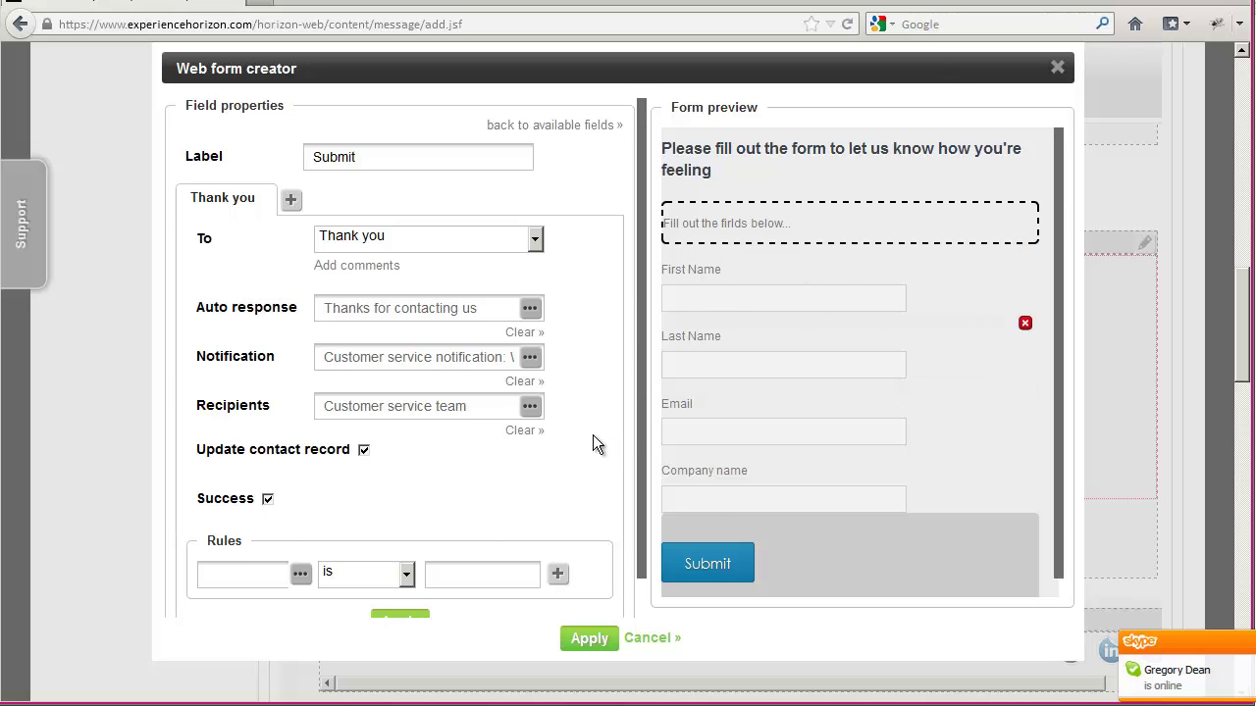
scroll(590, 437, "down", 1)
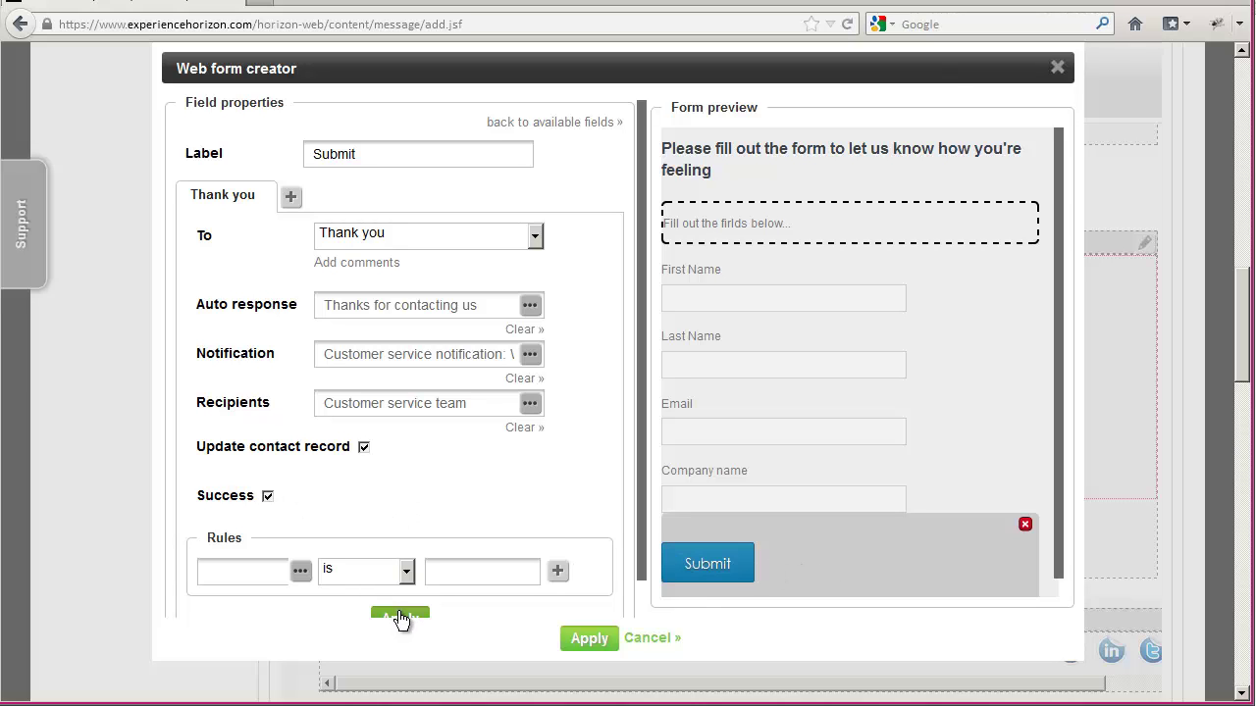
scroll(400, 613, "down", 1)
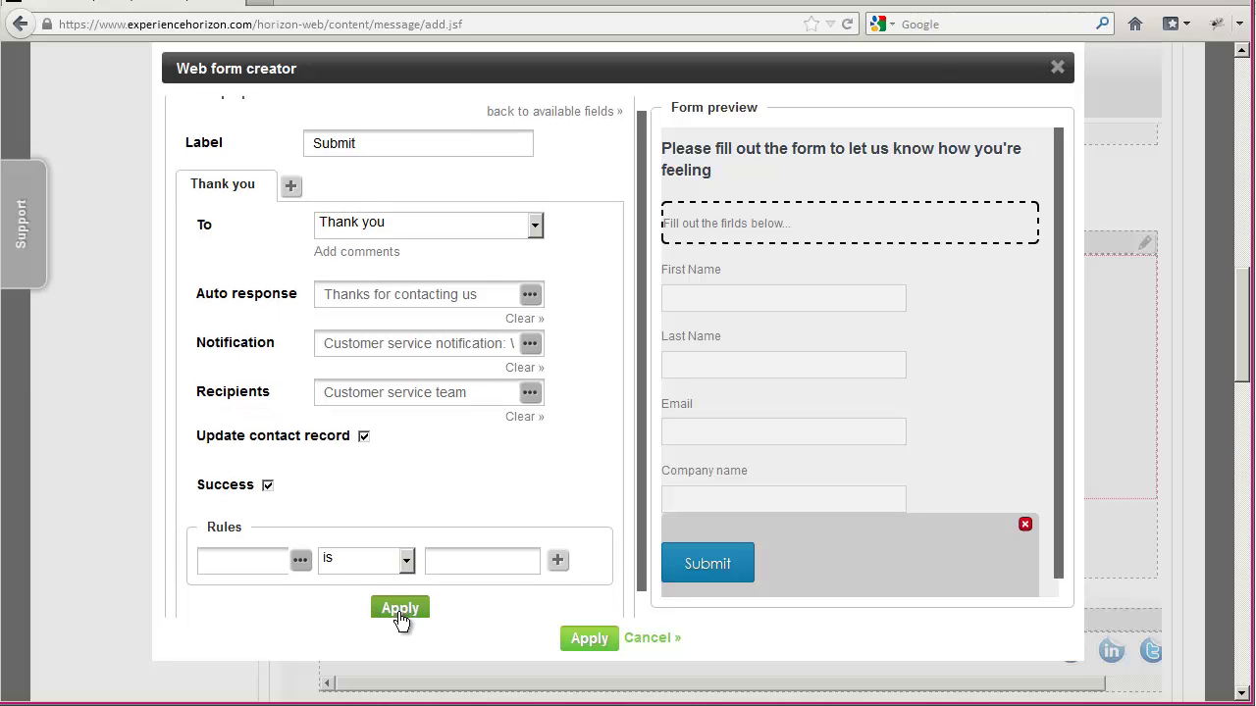
left_click(400, 611)
left_click(590, 642)
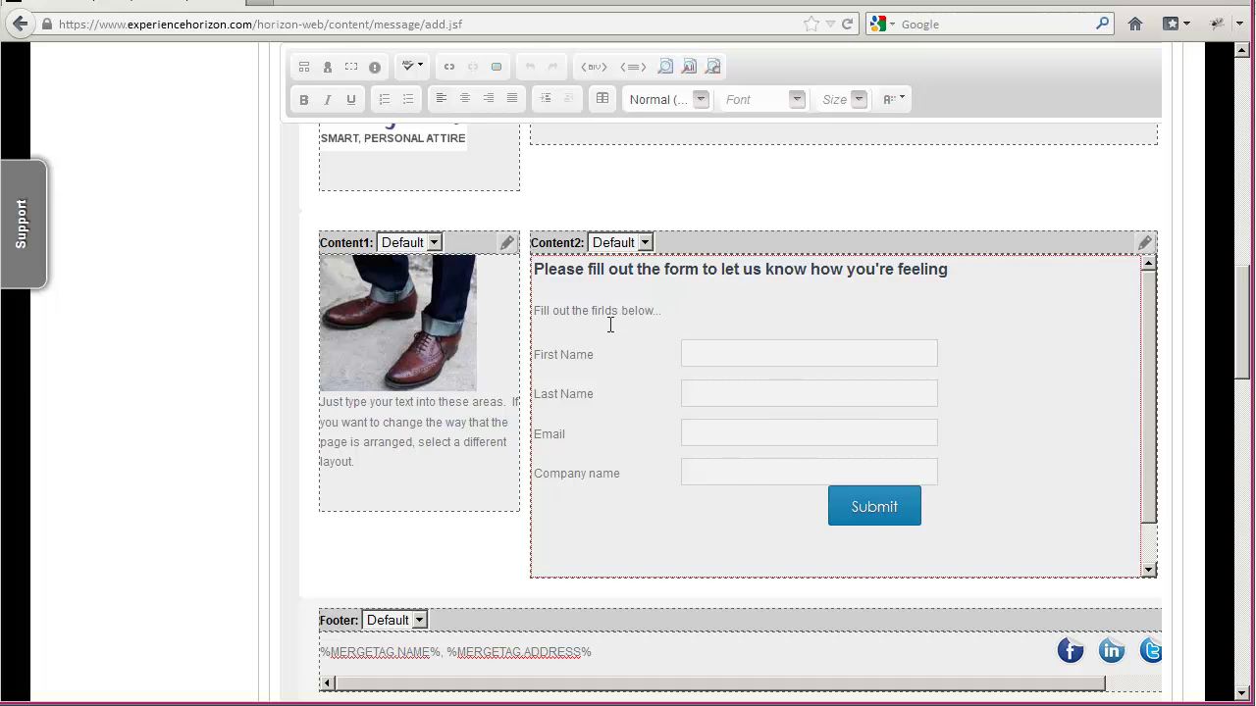
Review the form, the Thank you page and the navigation rules, and save the publication.
scroll(668, 448, "down", 10)
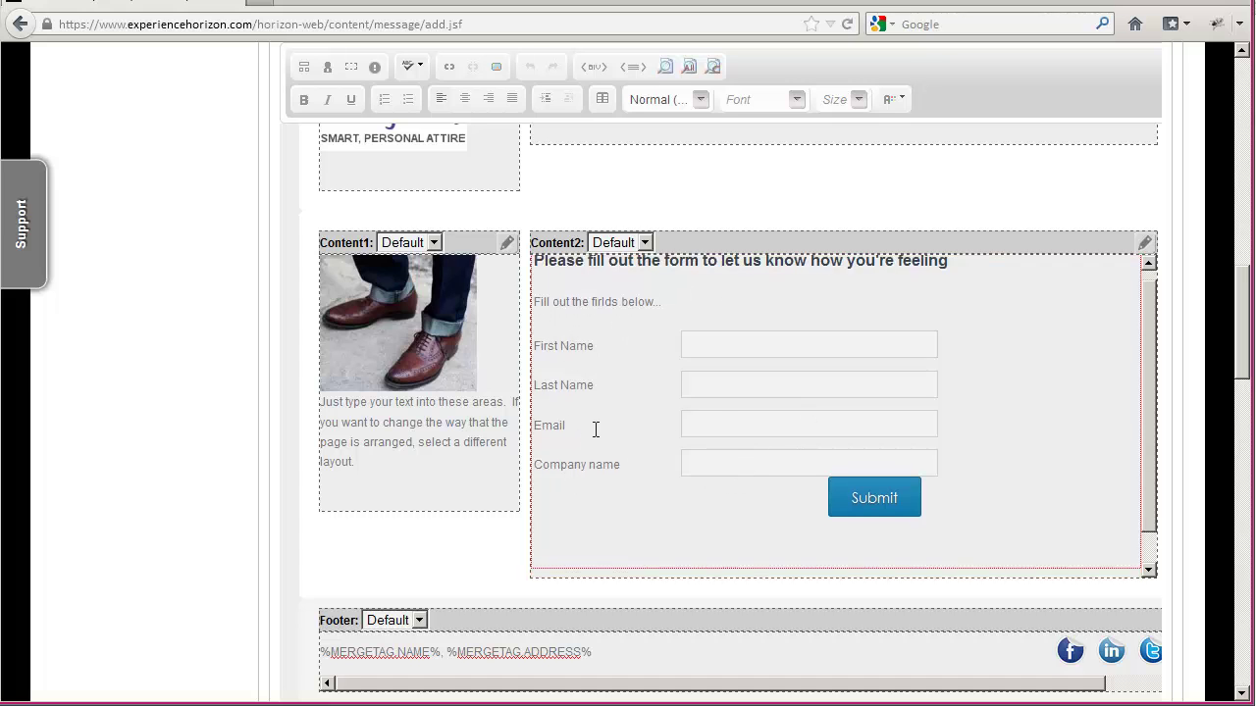
scroll(324, 392, "down", 5)
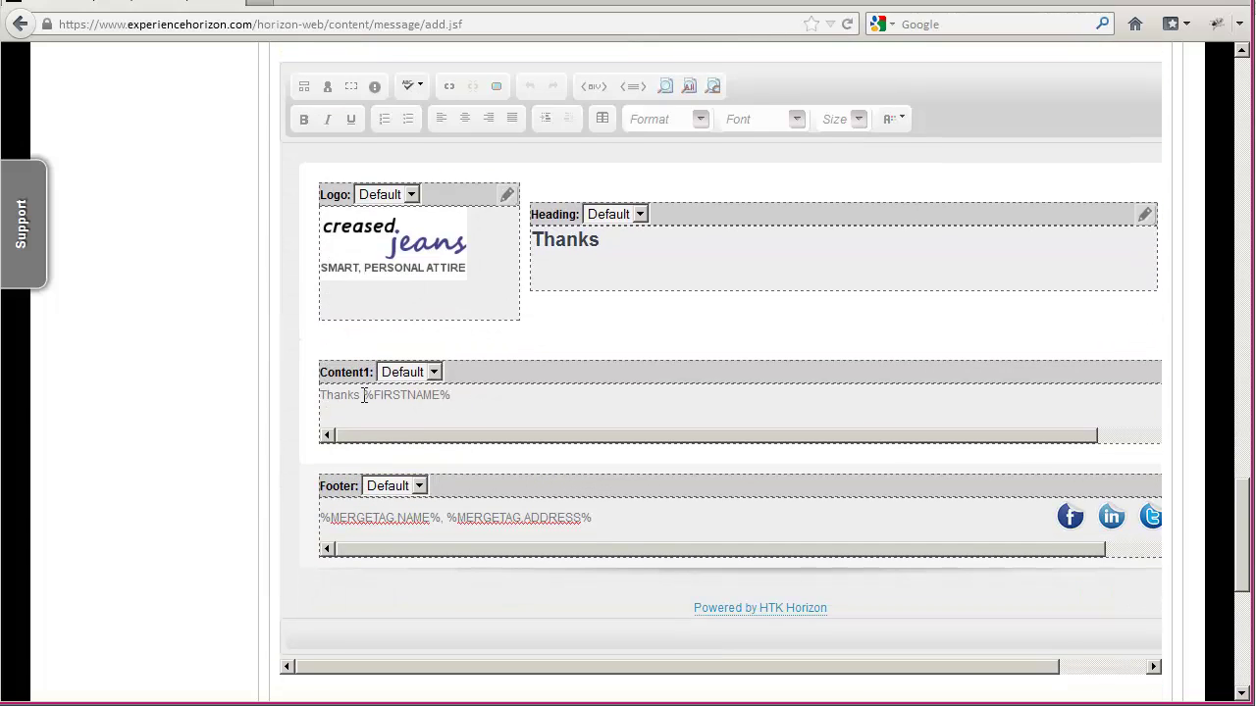
scroll(368, 402, "down", 4)
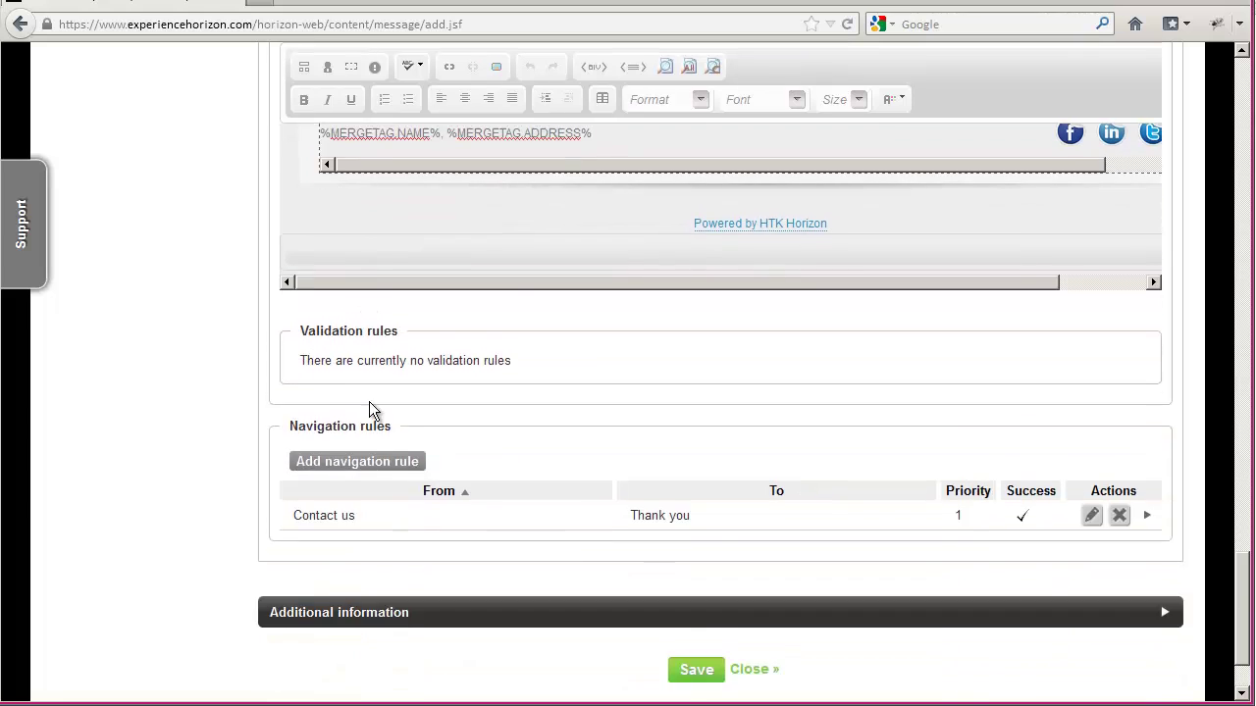
scroll(369, 401, "down", 1)
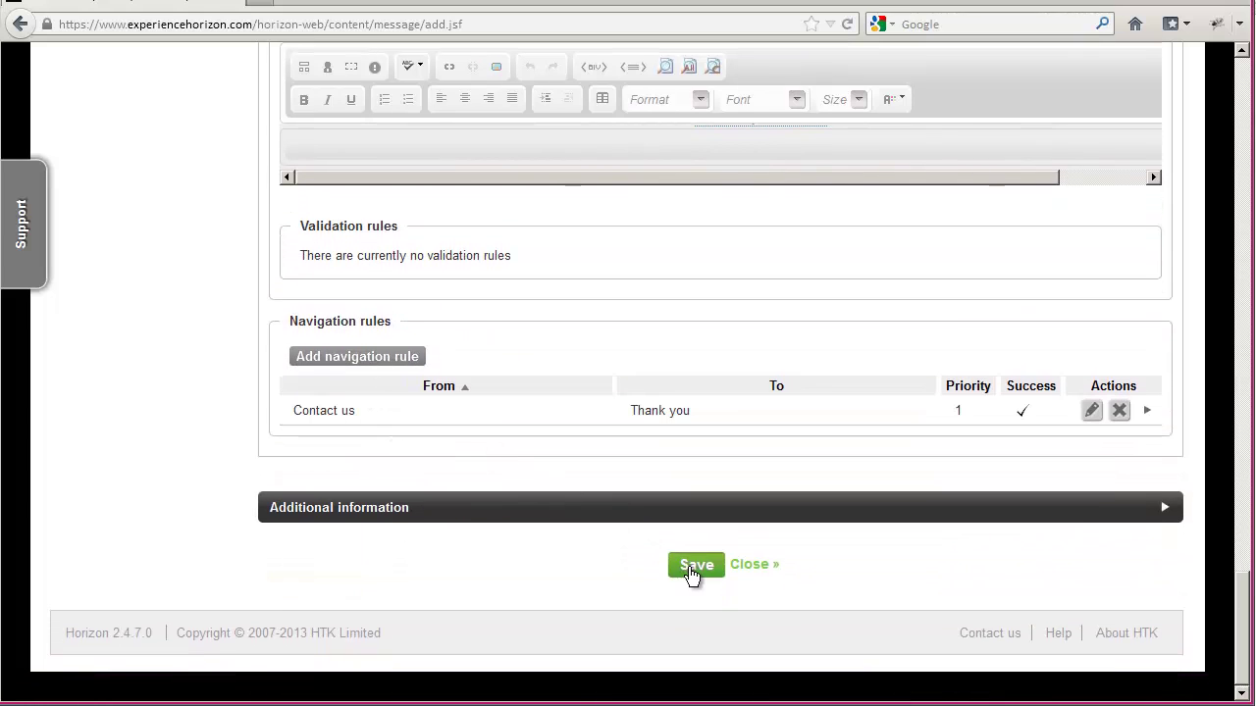
left_click(693, 566)
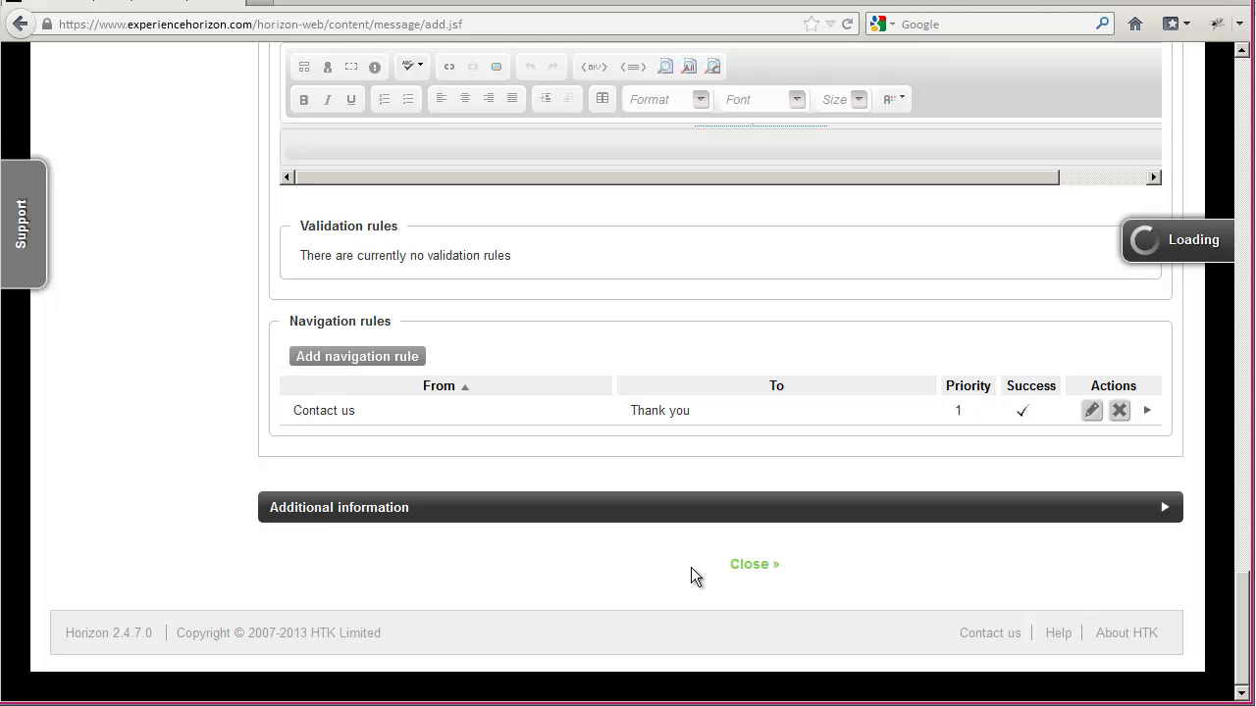